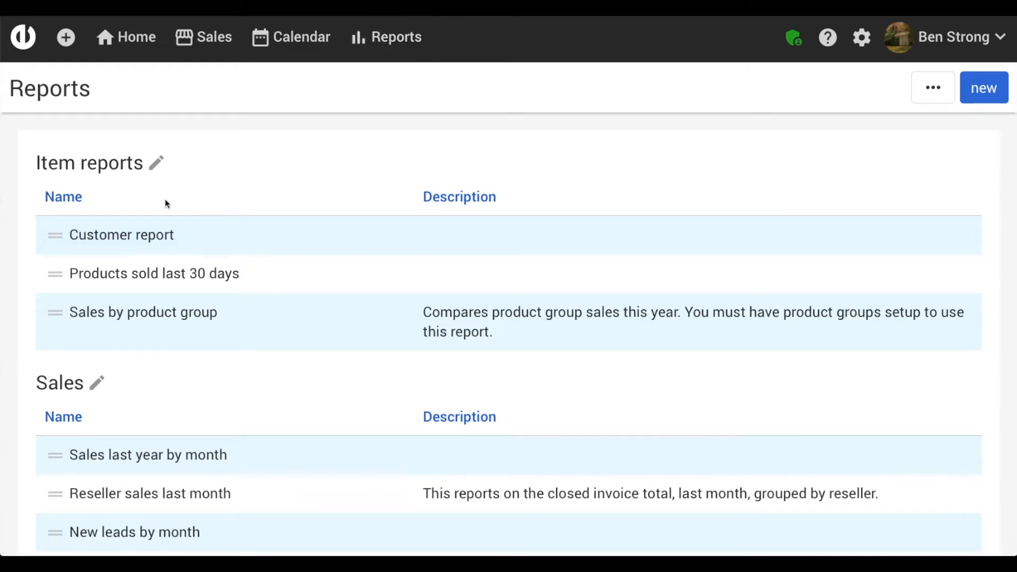
# Step: Look over the Reports list, its extra options and the Customer report entry without changing anything
pyautogui.scroll(-1, 165, 204)
pyautogui.scroll(1, 165, 204)
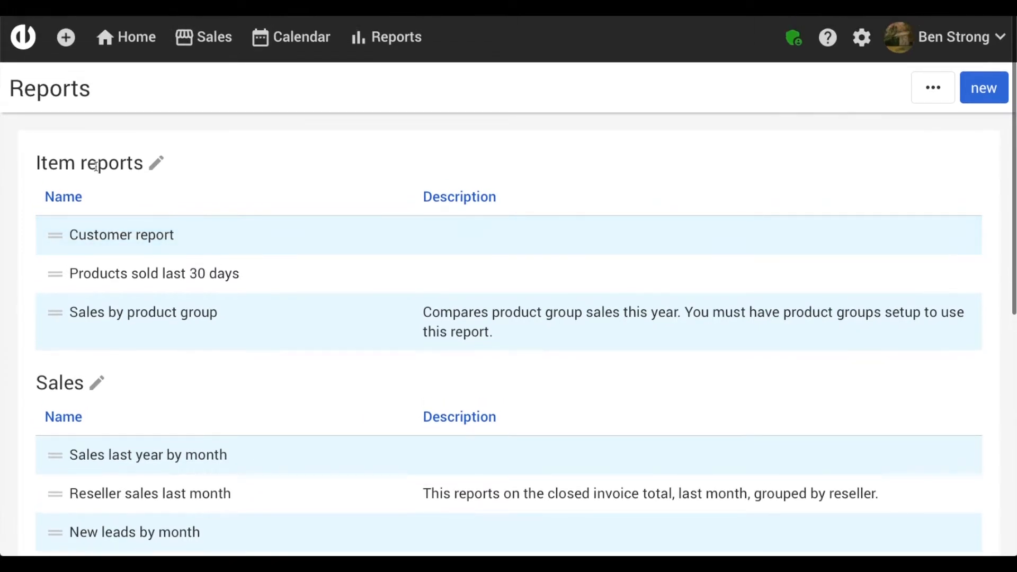
pyautogui.moveTo(41, 161); pyautogui.dragTo(165, 160)
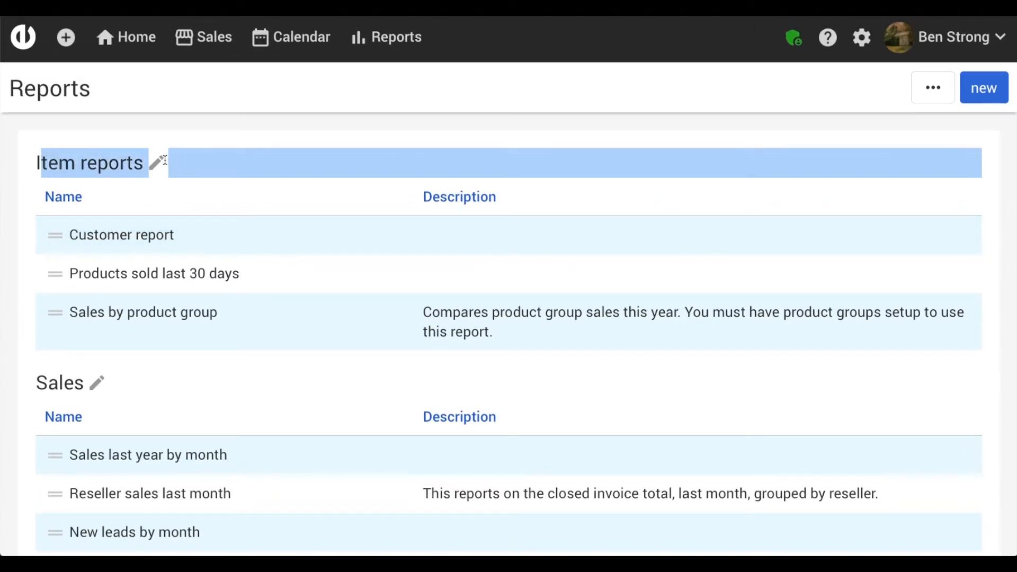
pyautogui.click(920, 85)
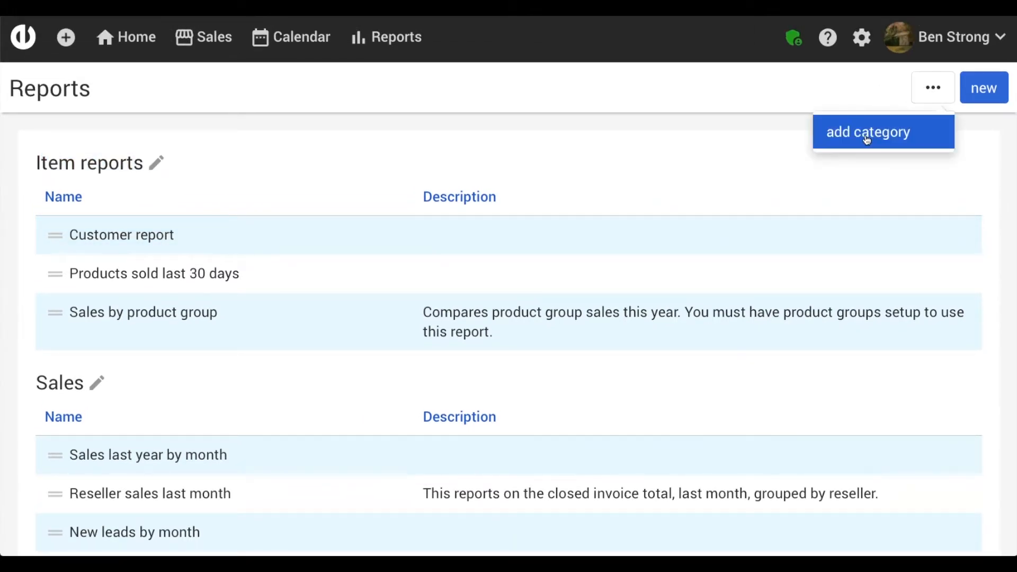
pyautogui.click(928, 91)
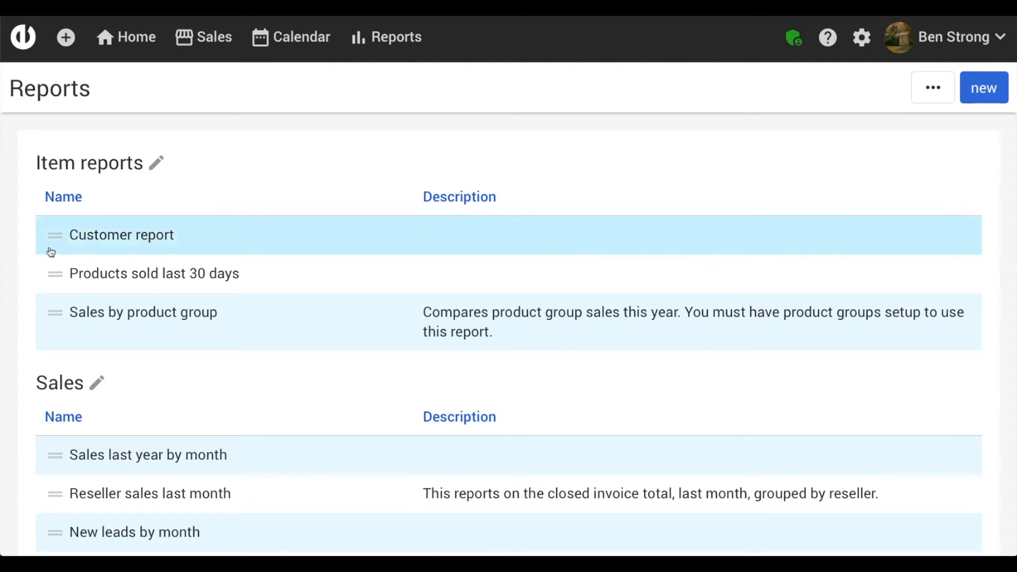
pyautogui.moveTo(51, 235)
pyautogui.mouseDown()
pyautogui.moveTo(63, 409)
pyautogui.moveTo(53, 466)
pyautogui.moveTo(65, 301)
pyautogui.moveTo(57, 224)
pyautogui.moveTo(56, 233)
pyautogui.mouseUp()
pyautogui.scroll(-8, 49, 231)
pyautogui.scroll(8, 50, 228)
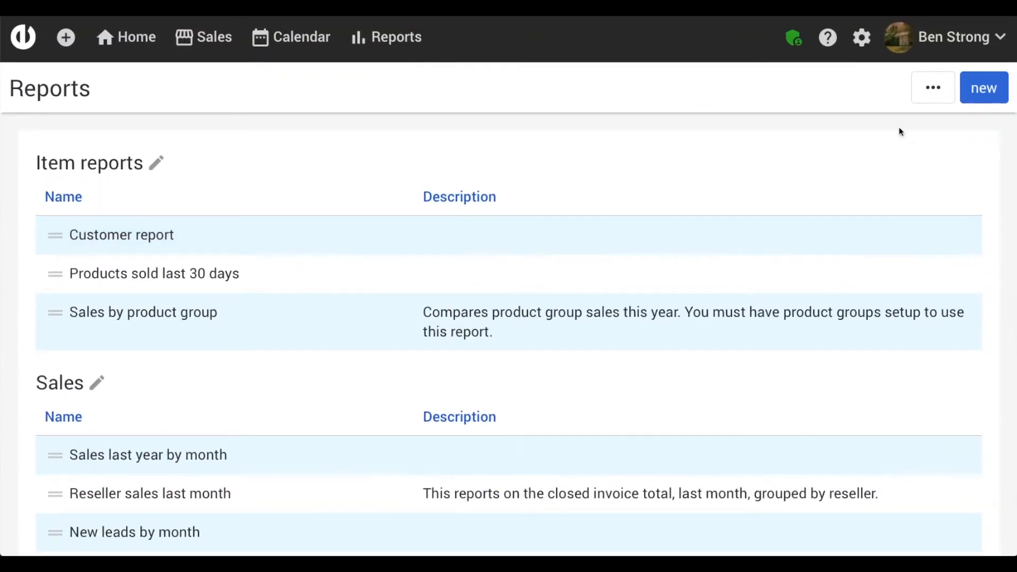
# Step: Create a new report and name it 'Sales report'
pyautogui.click(986, 88)
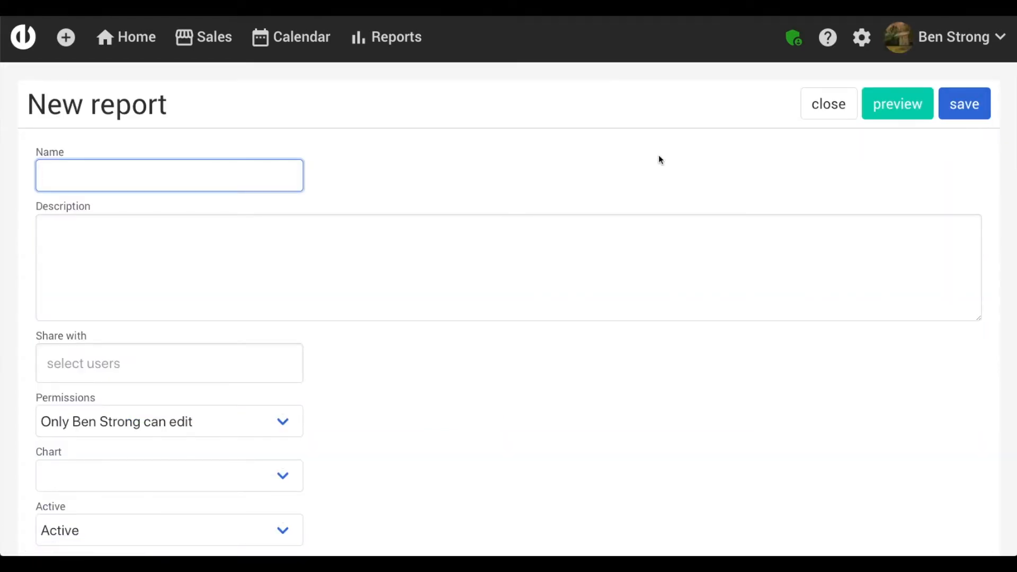
pyautogui.scroll(-1, 659, 156)
pyautogui.scroll(-5, 659, 156)
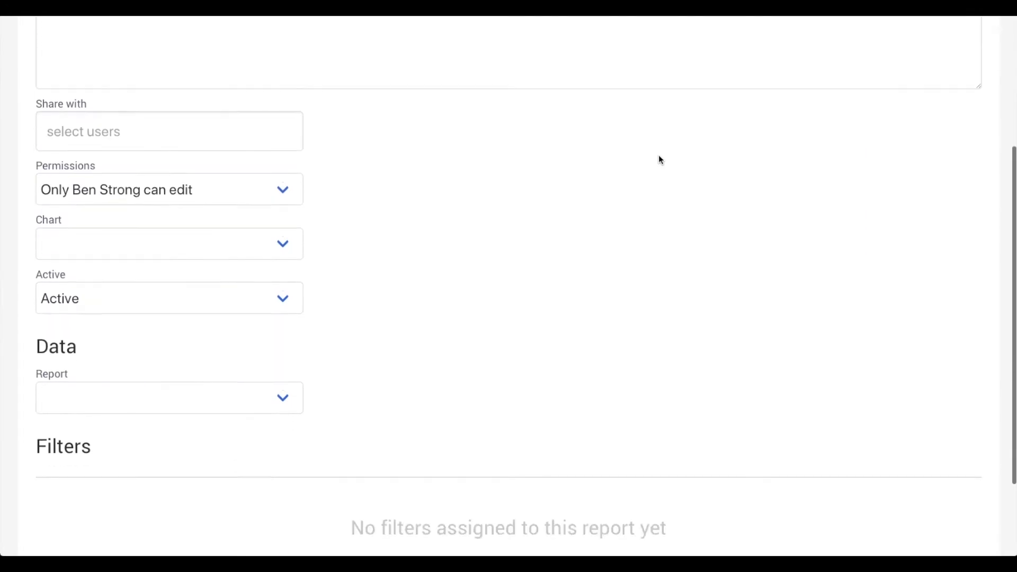
pyautogui.scroll(7, 659, 156)
pyautogui.scroll(-1, 659, 156)
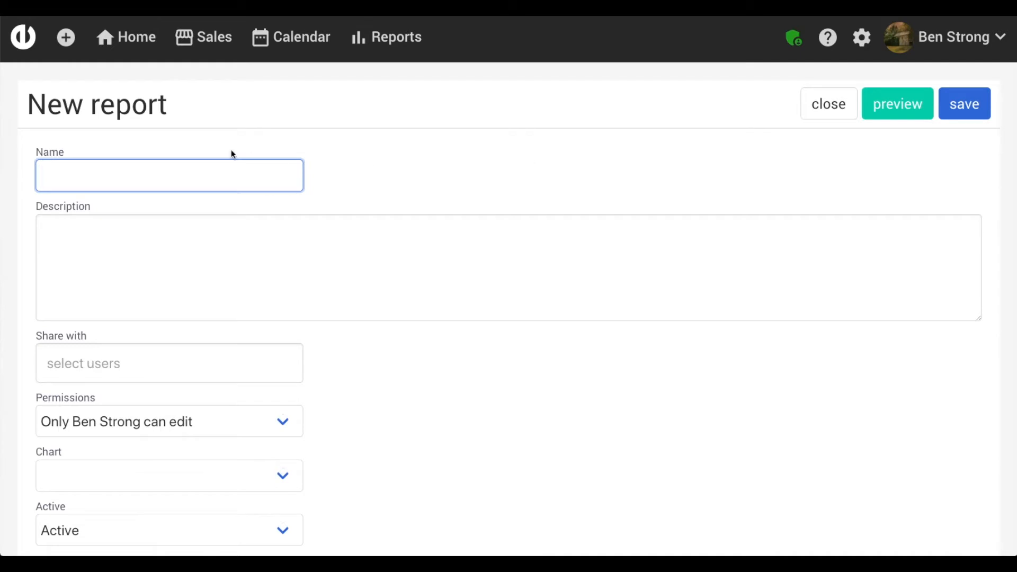
pyautogui.scroll(-1, 88, 161)
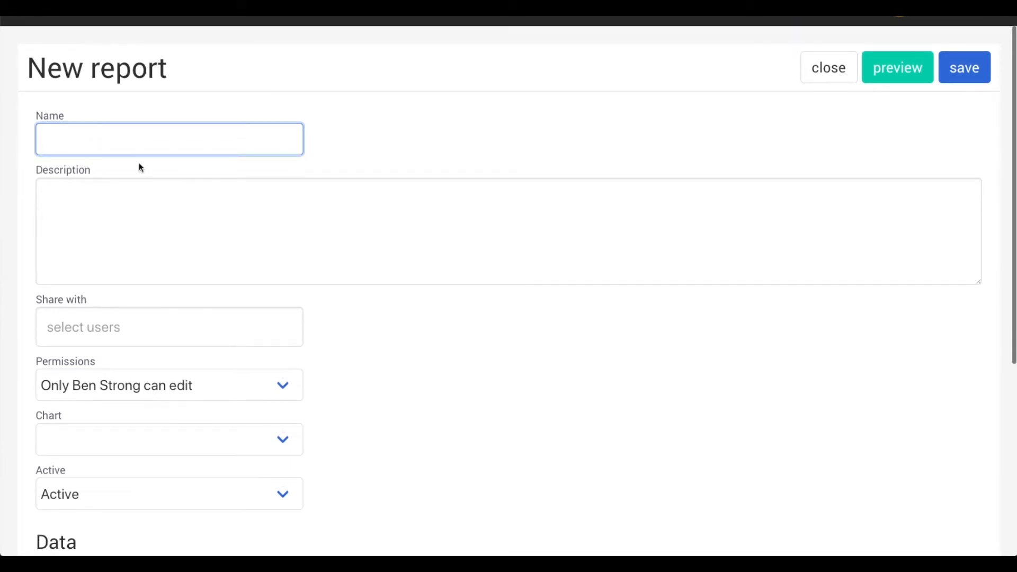
pyautogui.write('Sales report')
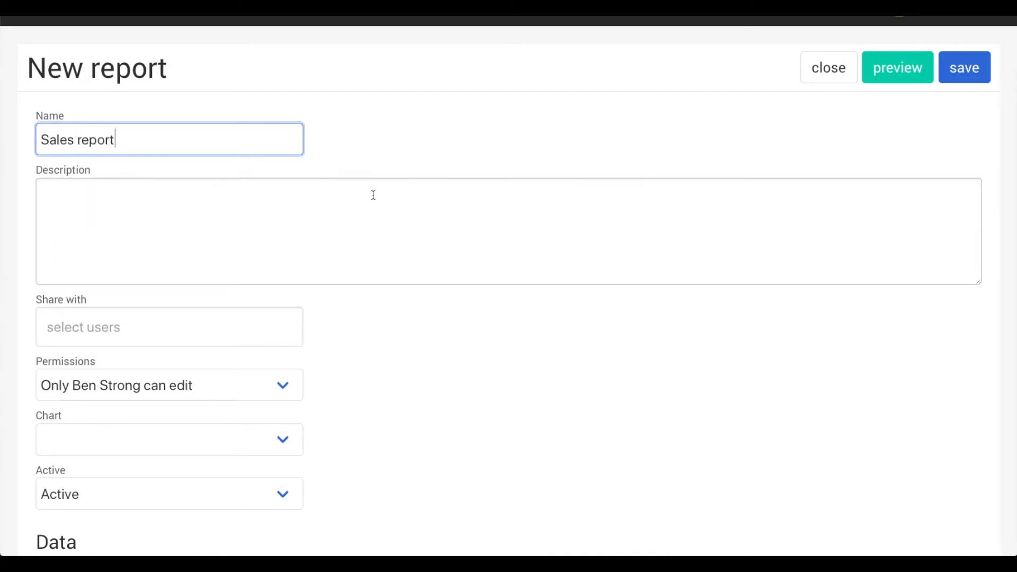
pyautogui.scroll(-1, 374, 195)
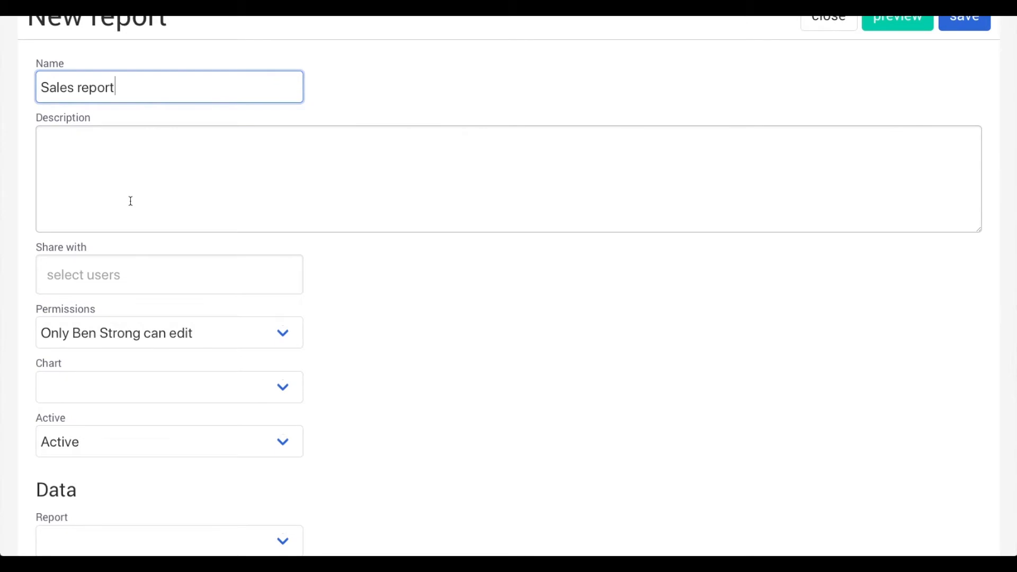
pyautogui.scroll(-1, 174, 259)
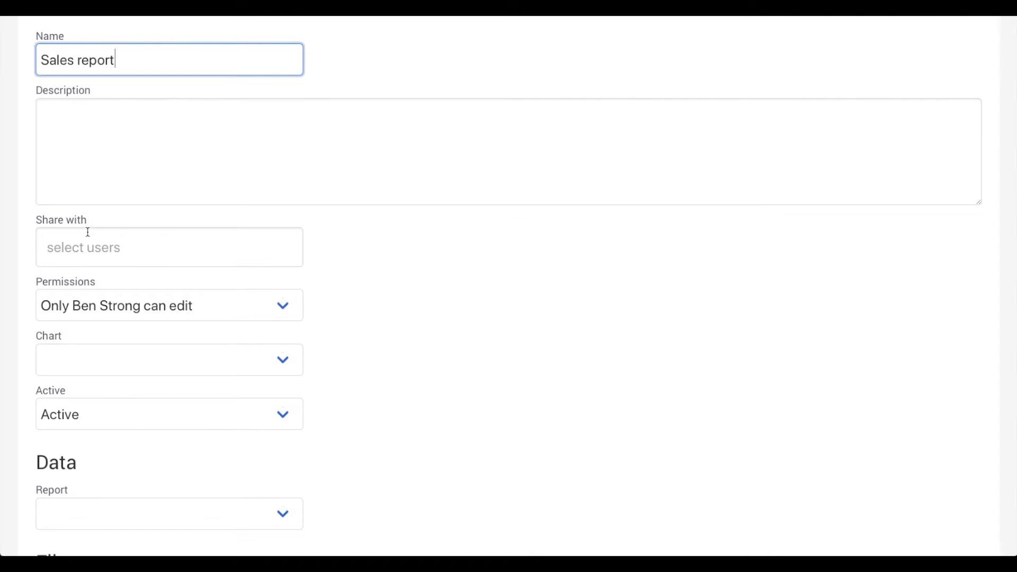
# Step: Check the Share with and editing Permissions options, leaving them unchanged
pyautogui.click(112, 247)
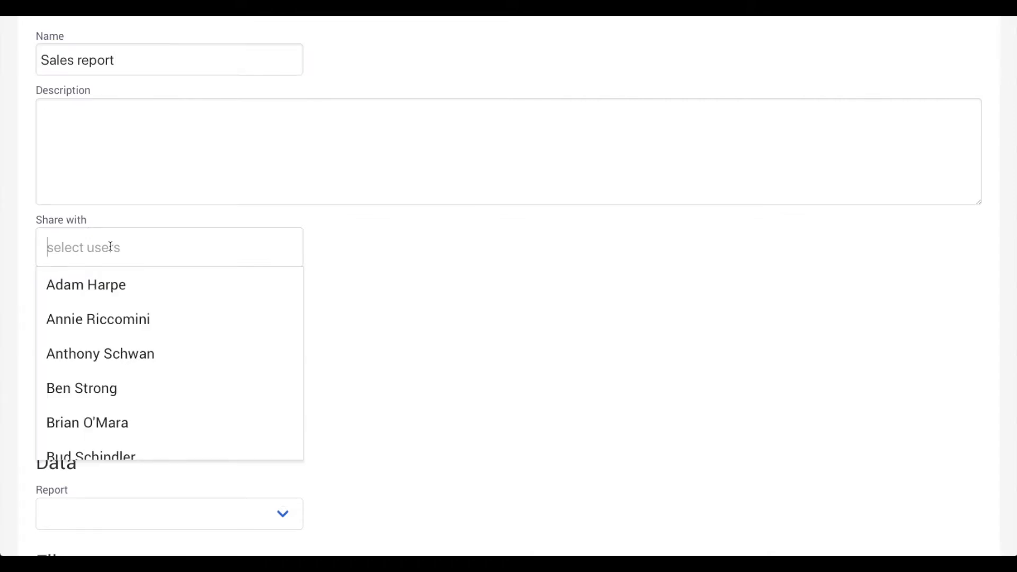
pyautogui.click(349, 286)
pyautogui.scroll(-2, 349, 286)
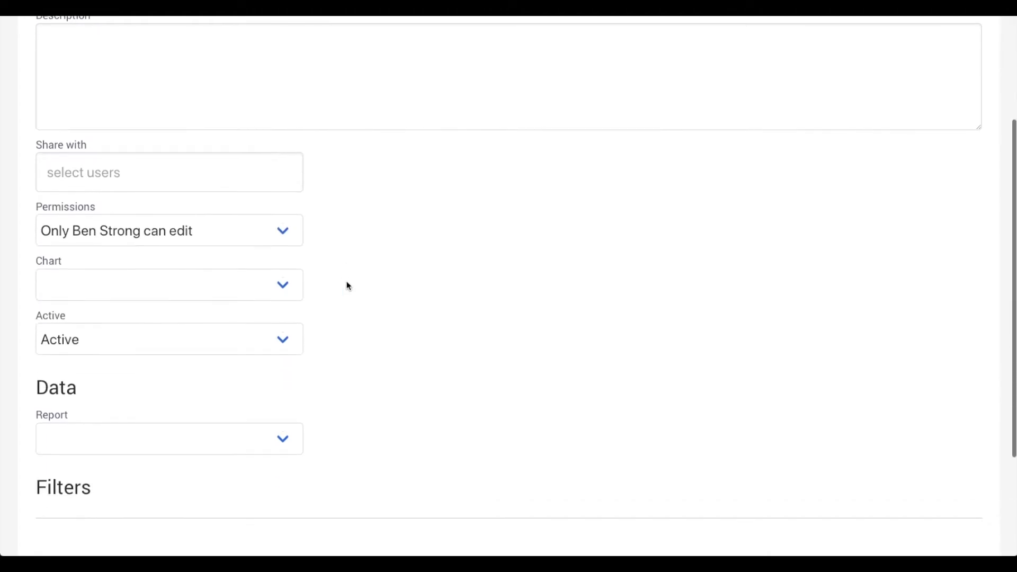
pyautogui.click(282, 227)
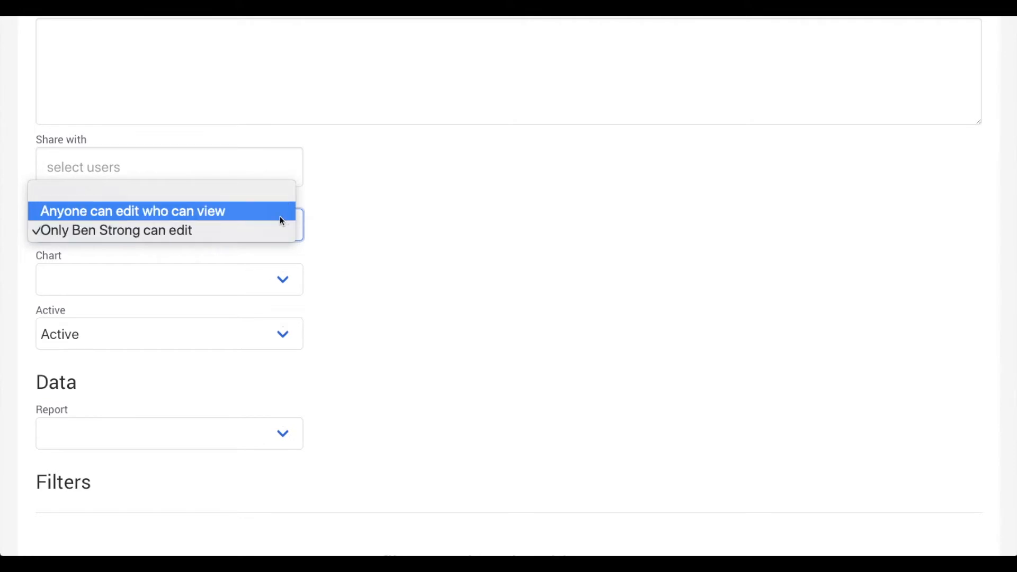
pyautogui.click(318, 243)
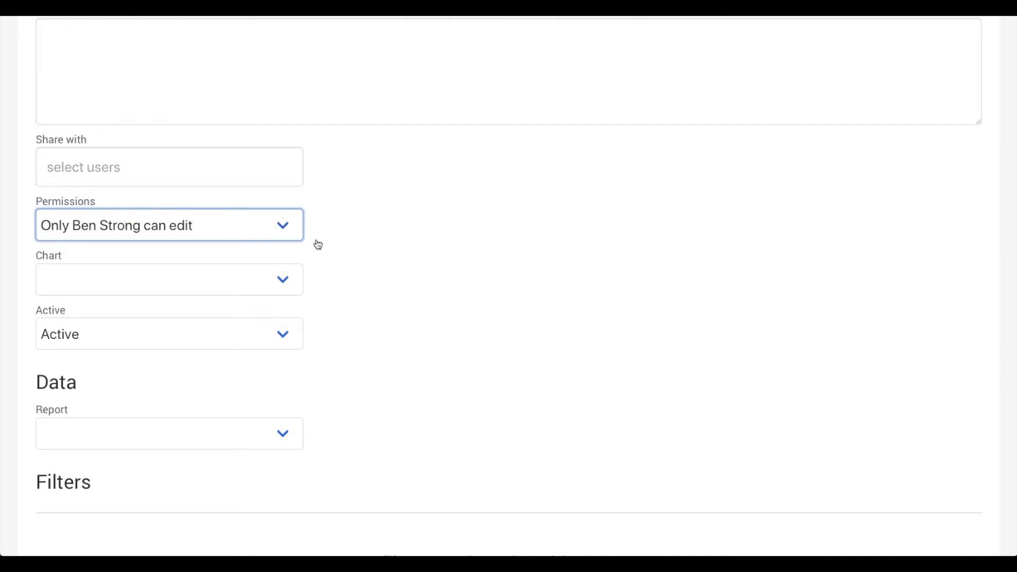
pyautogui.scroll(-1, 205, 294)
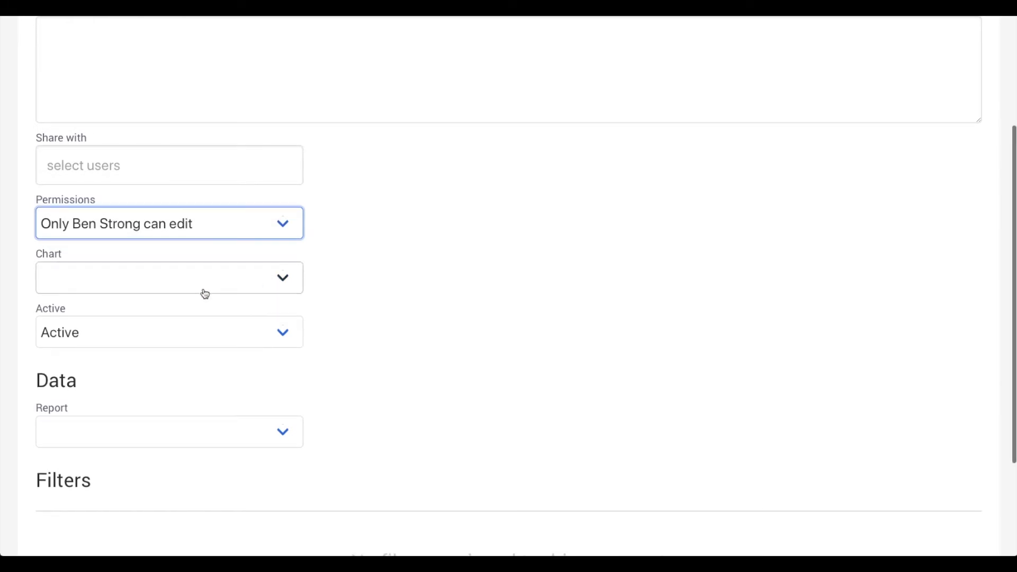
# Step: Review the chart types without picking one, then open the Report data source list
pyautogui.click(205, 294)
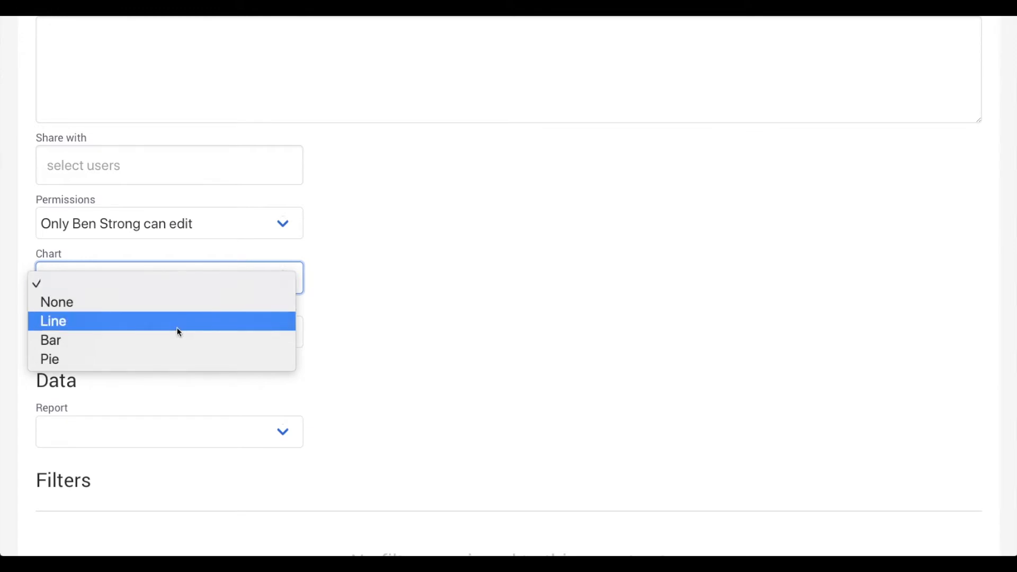
pyautogui.click(392, 406)
pyautogui.scroll(-3, 392, 406)
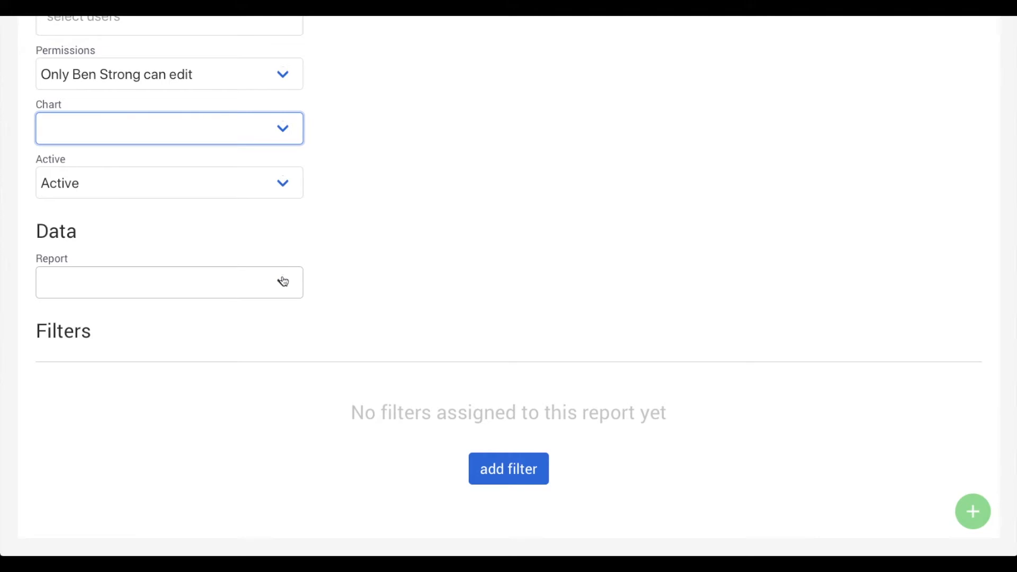
pyautogui.click(199, 292)
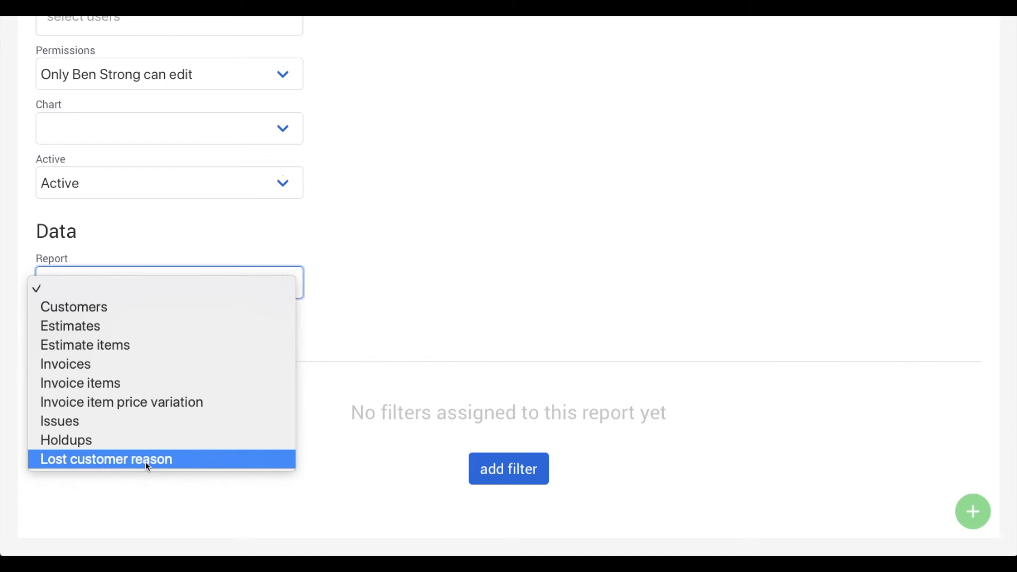
# Step: Set the report's data source to Invoices and Group by to Account manager
pyautogui.click(111, 364)
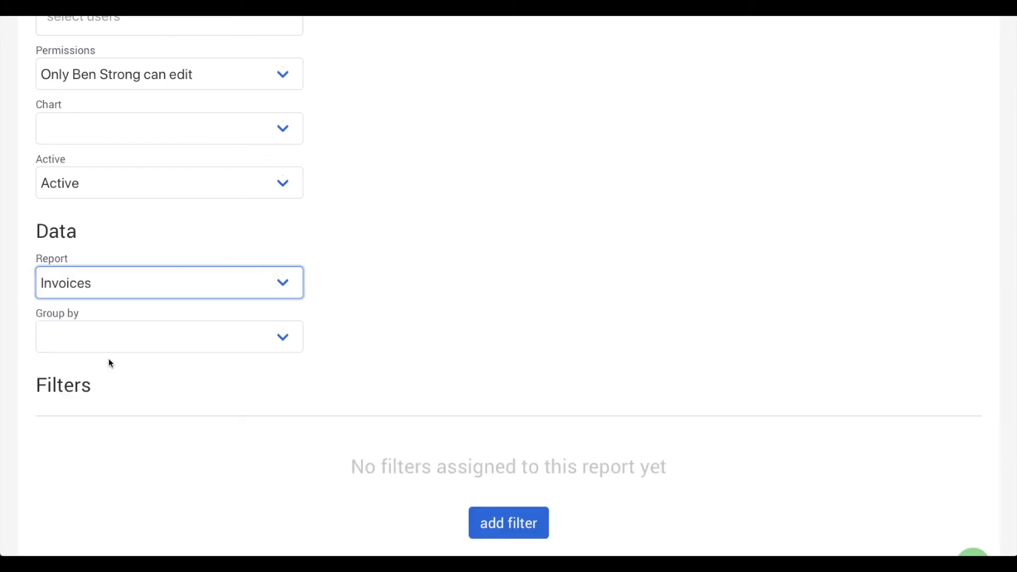
pyautogui.click(212, 306)
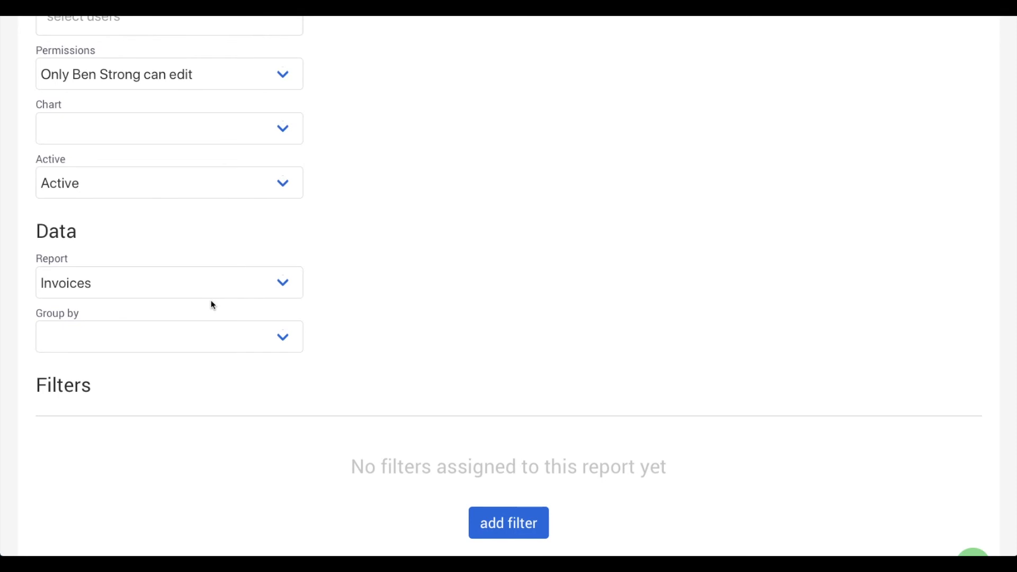
pyautogui.click(208, 337)
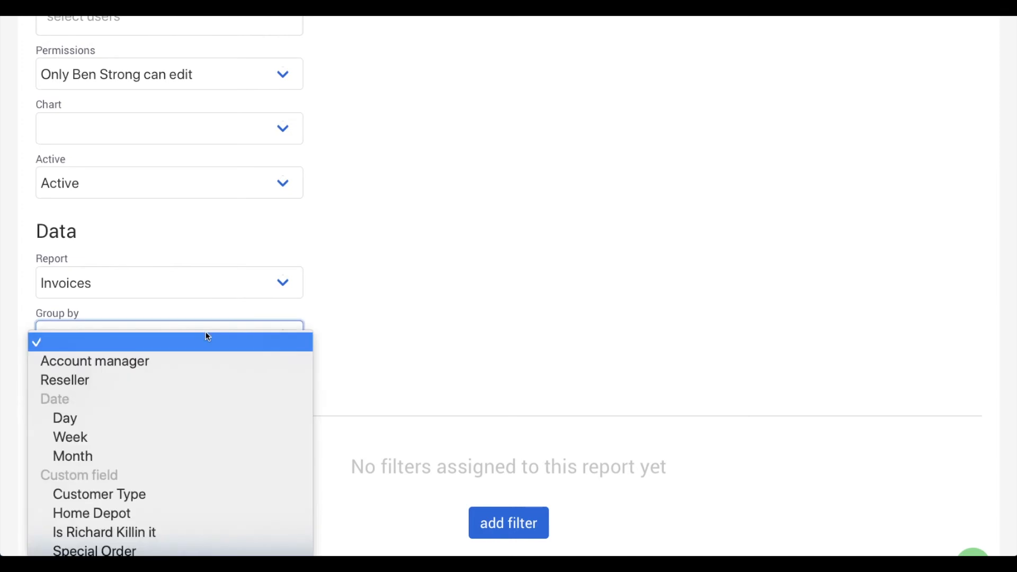
pyautogui.click(183, 358)
pyautogui.scroll(-2, 449, 457)
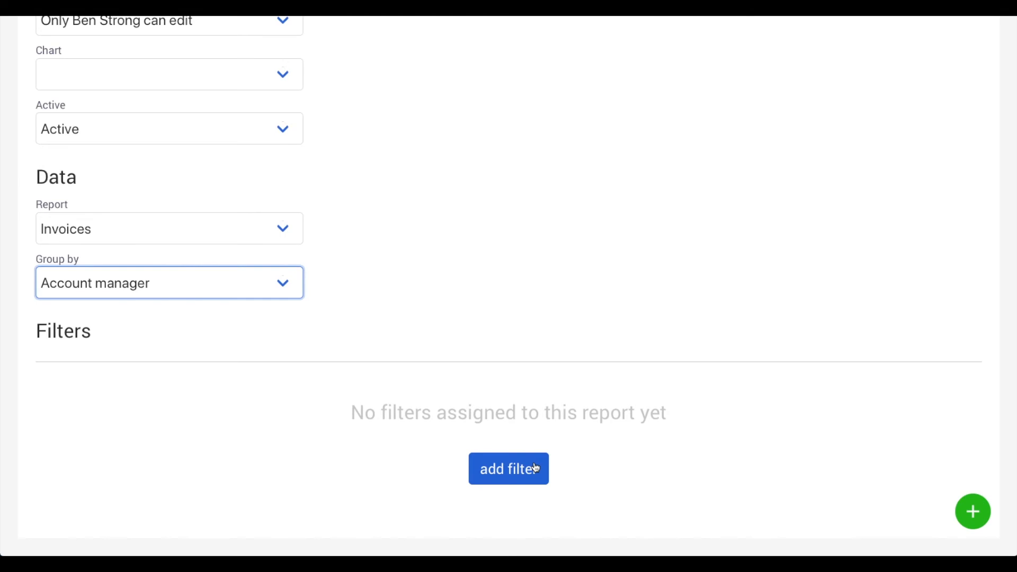
# Step: Add an Invoice date filter limited to Last month
pyautogui.click(523, 476)
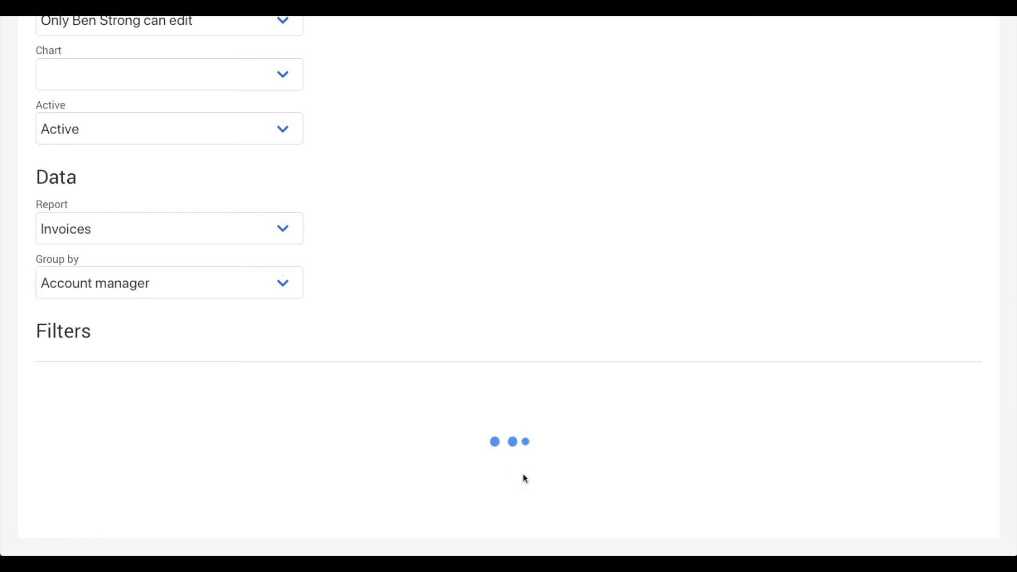
pyautogui.scroll(-2, 523, 473)
pyautogui.click(237, 271)
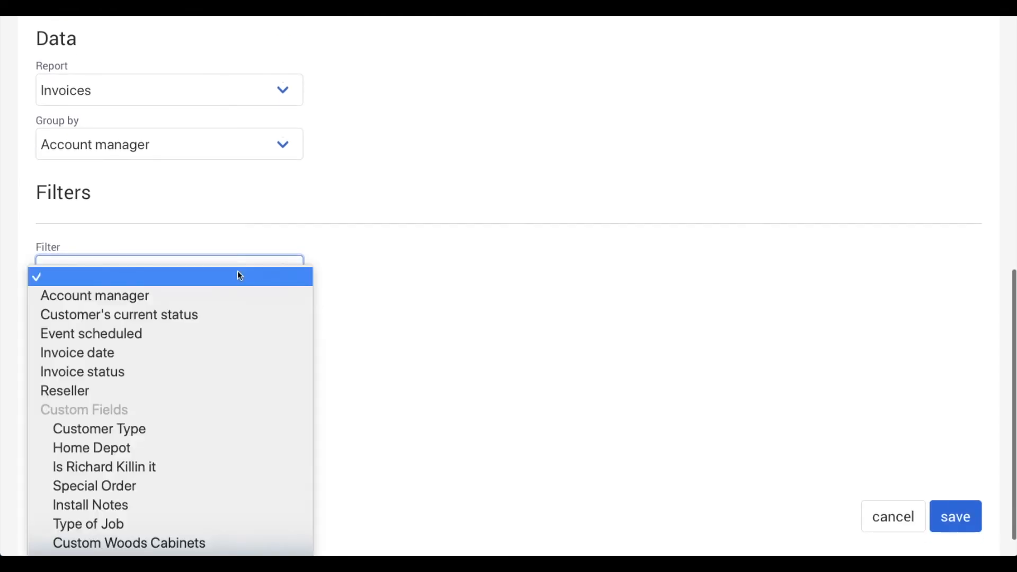
pyautogui.click(195, 351)
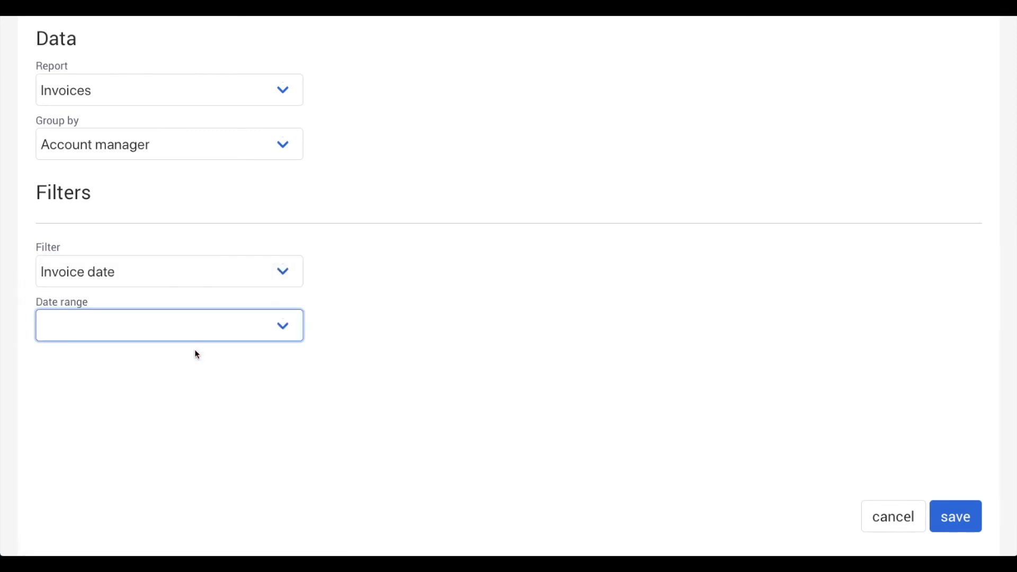
pyautogui.click(210, 343)
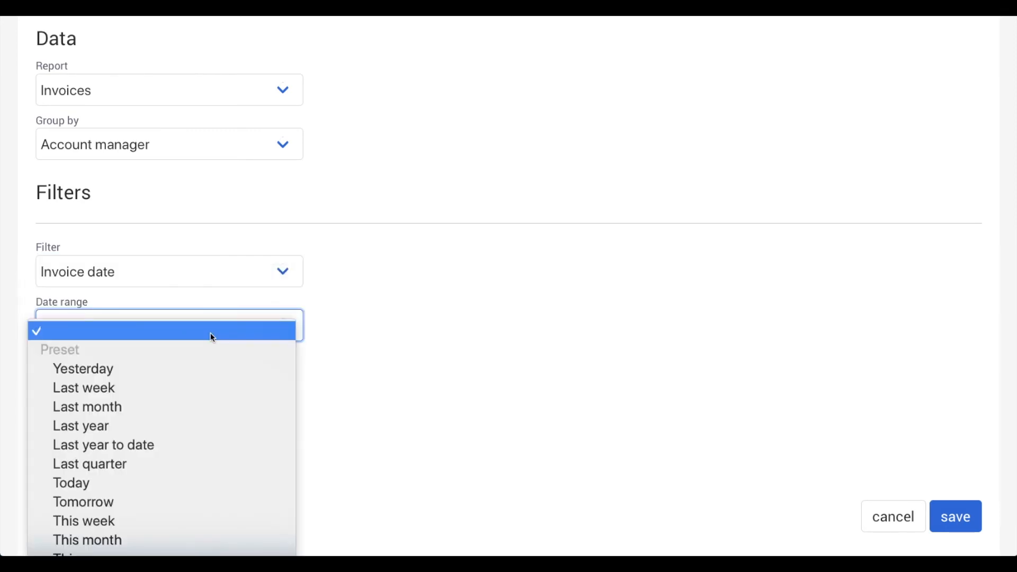
pyautogui.click(198, 408)
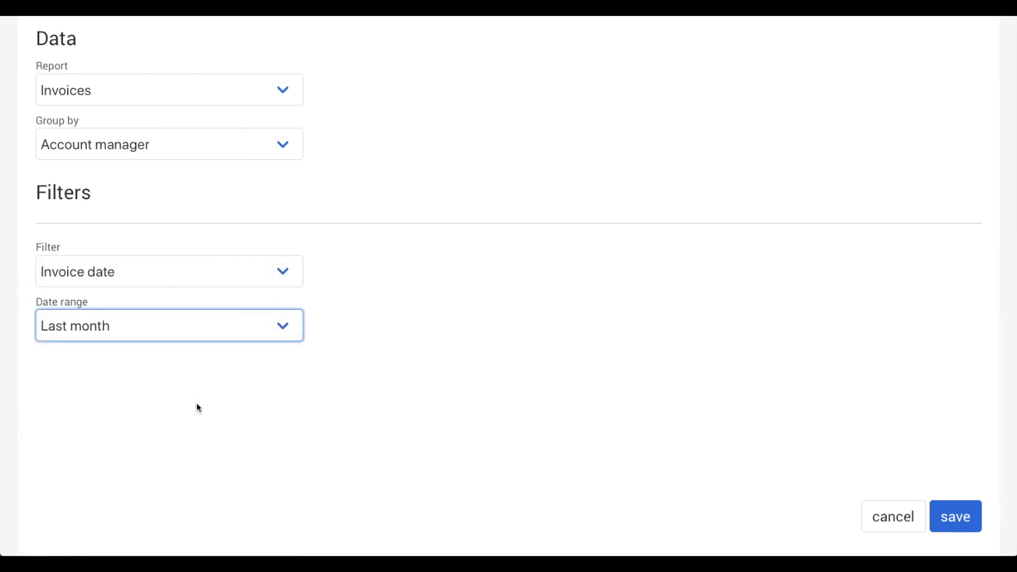
pyautogui.click(957, 522)
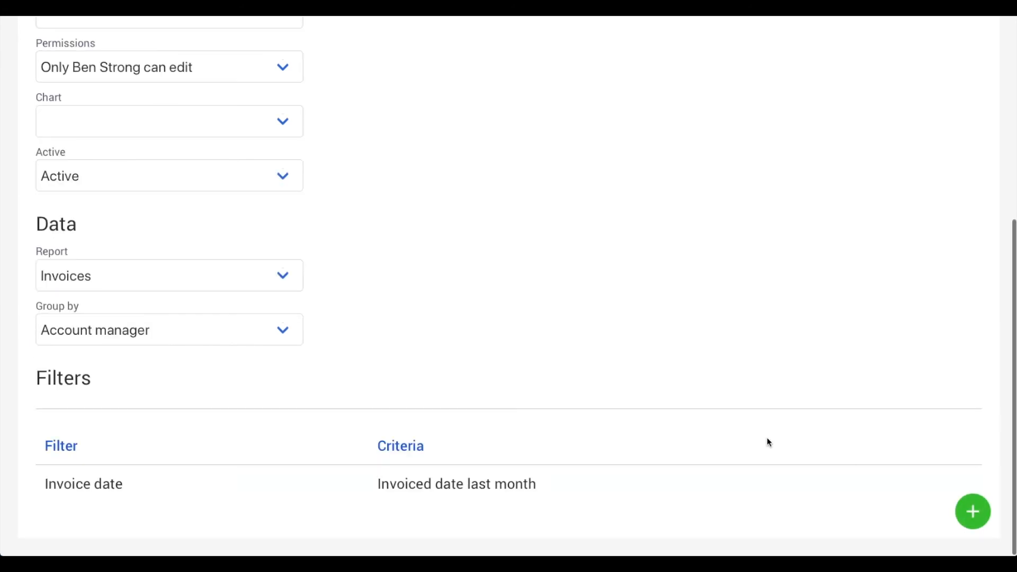
# Step: Add an Invoice status filter keeping only paid invoices
pyautogui.click(975, 512)
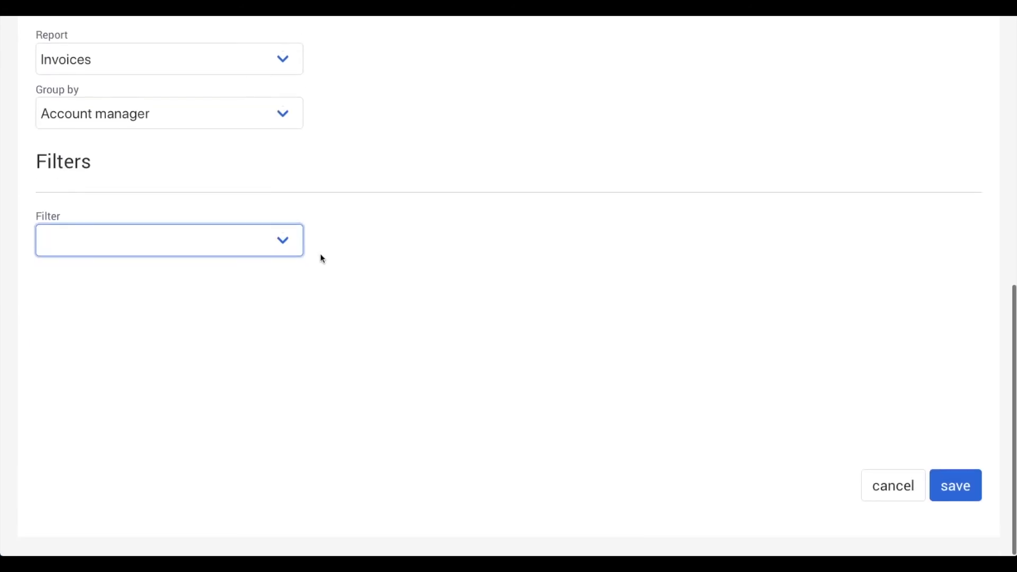
pyautogui.click(300, 244)
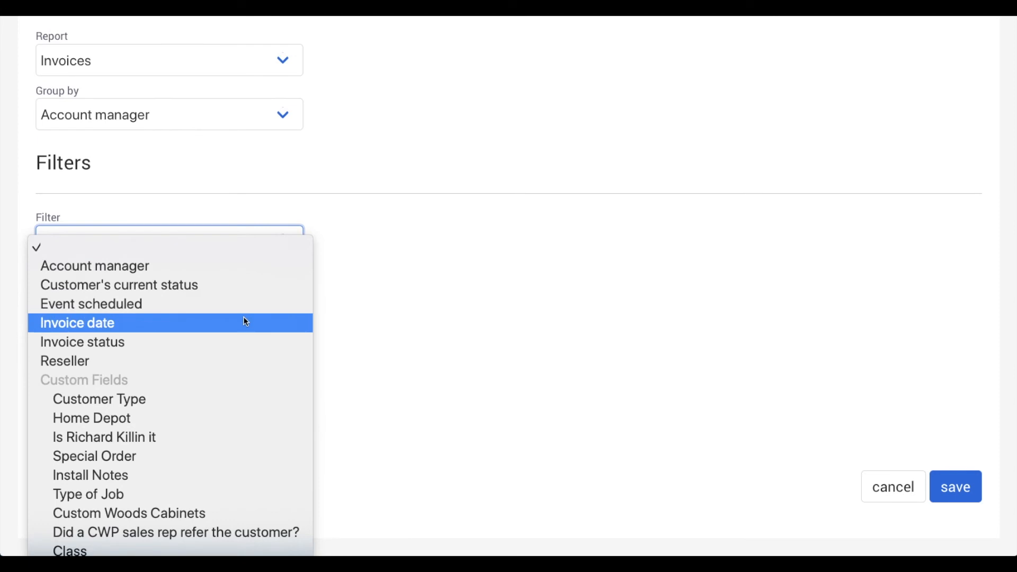
pyautogui.click(233, 335)
pyautogui.click(66, 316)
pyautogui.click(949, 491)
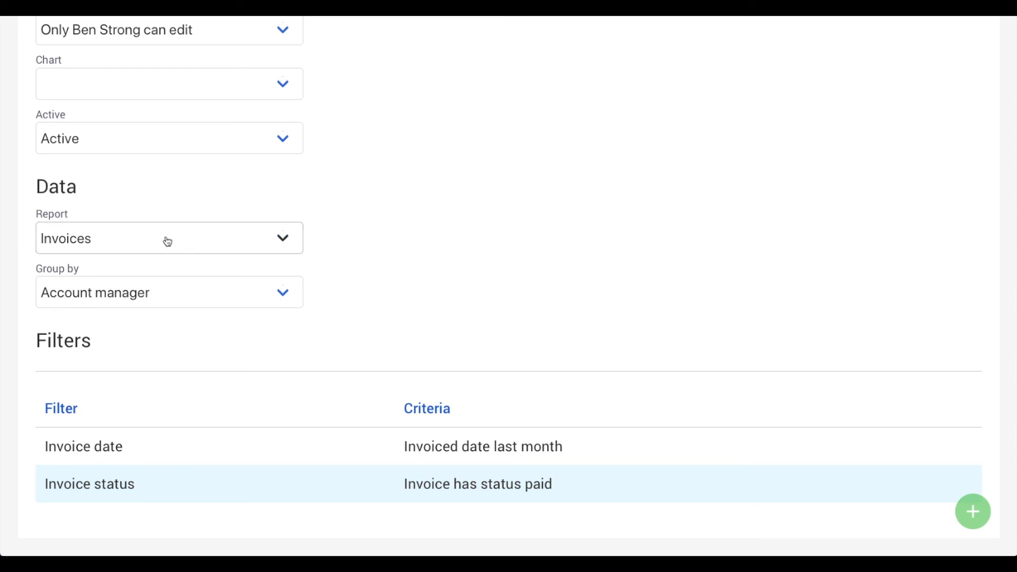
# Step: Switch the report's Chart type to Bar
pyautogui.click(254, 98)
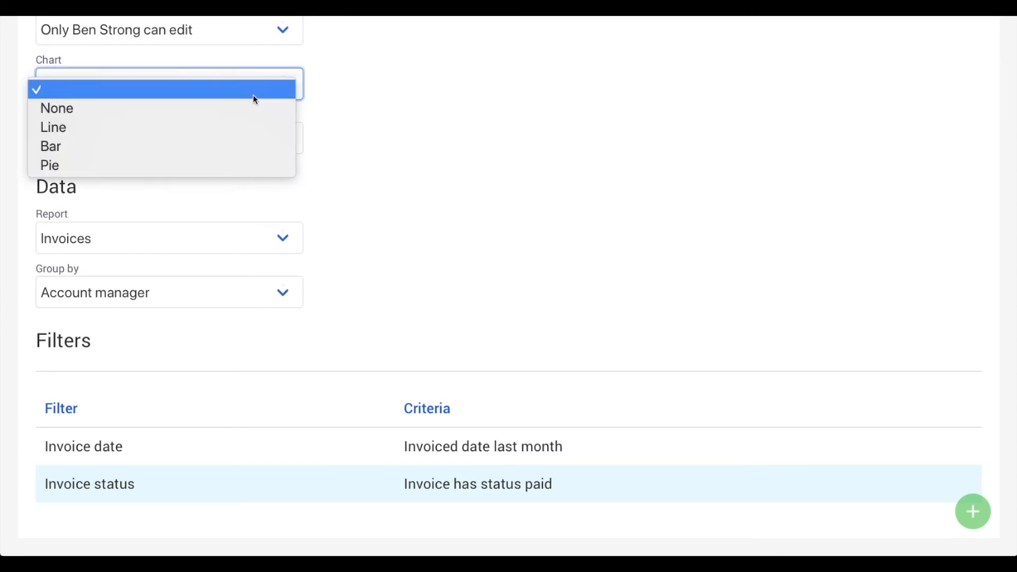
pyautogui.click(198, 148)
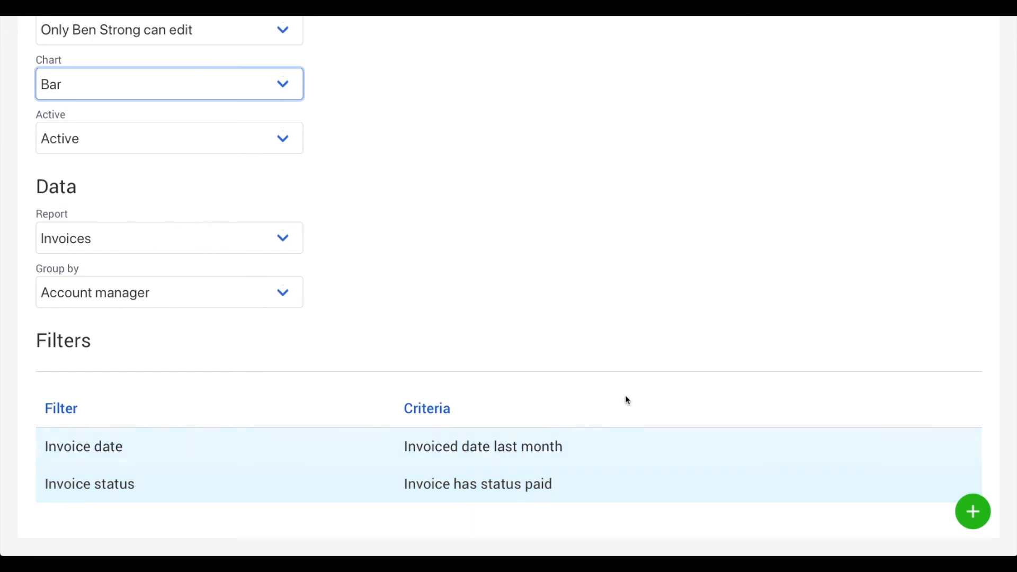
pyautogui.scroll(7, 625, 396)
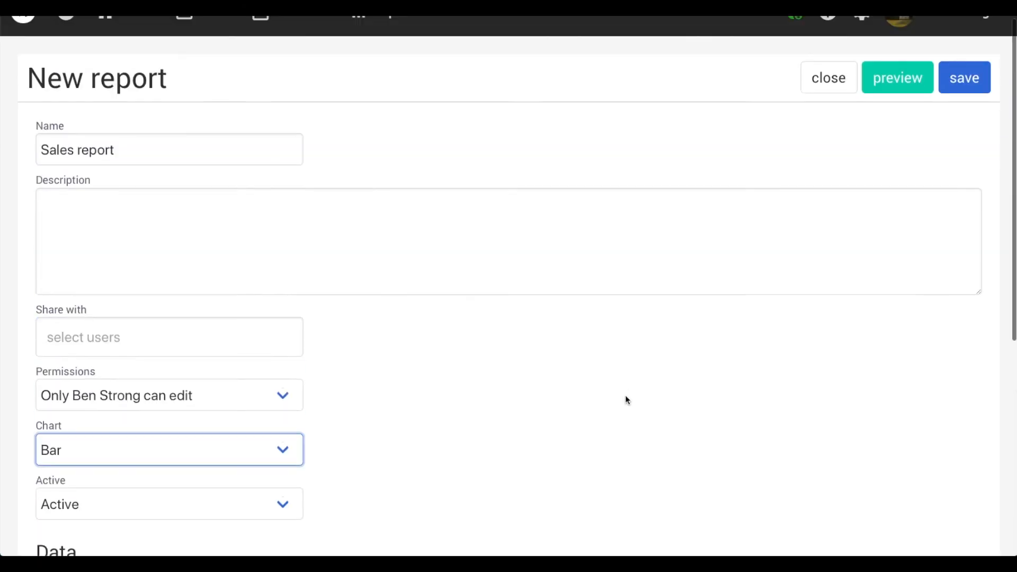
# Step: Preview the Sales report and scroll down to its totals table
pyautogui.click(917, 93)
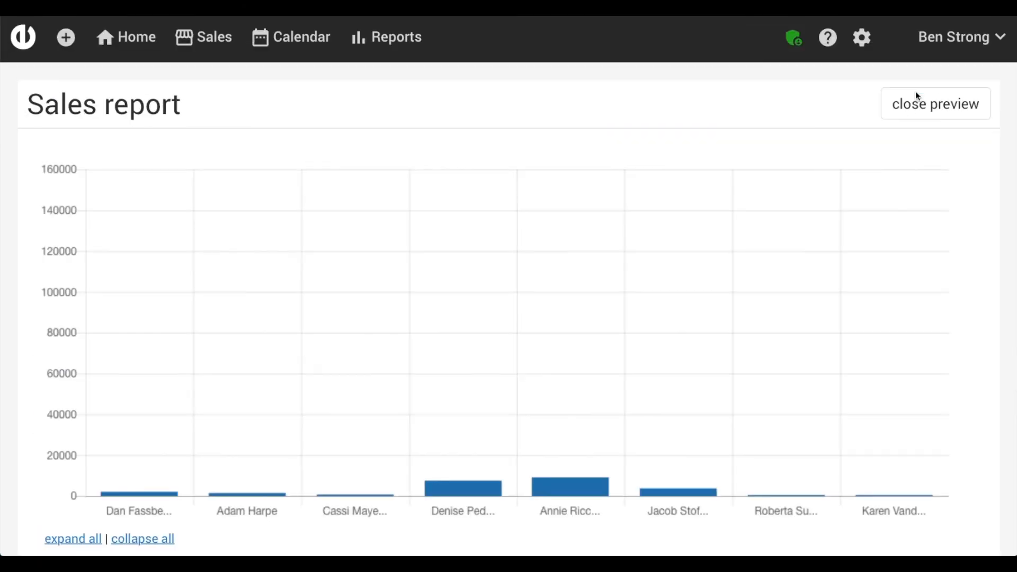
pyautogui.scroll(-4, 694, 290)
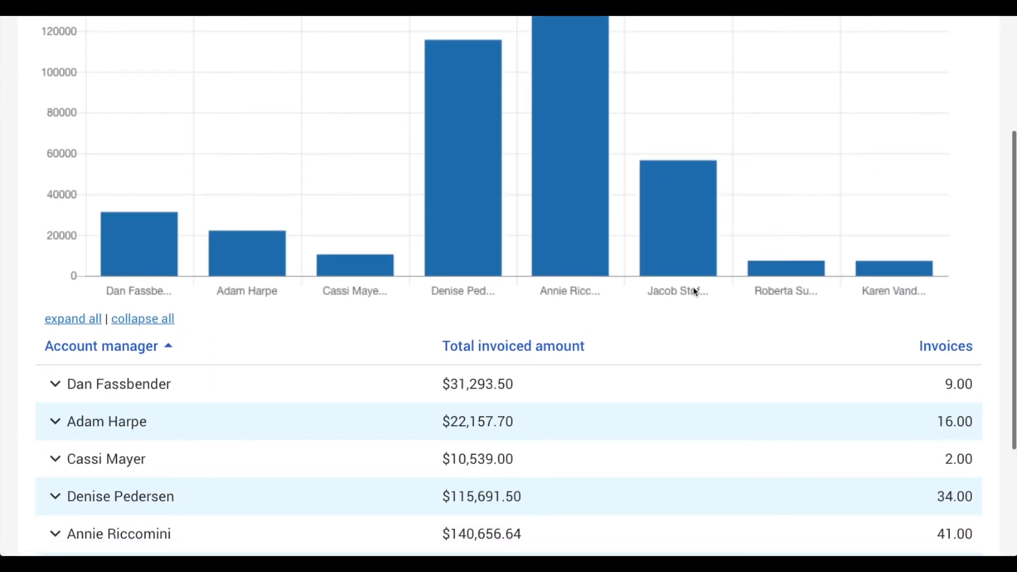
pyautogui.scroll(1, 693, 287)
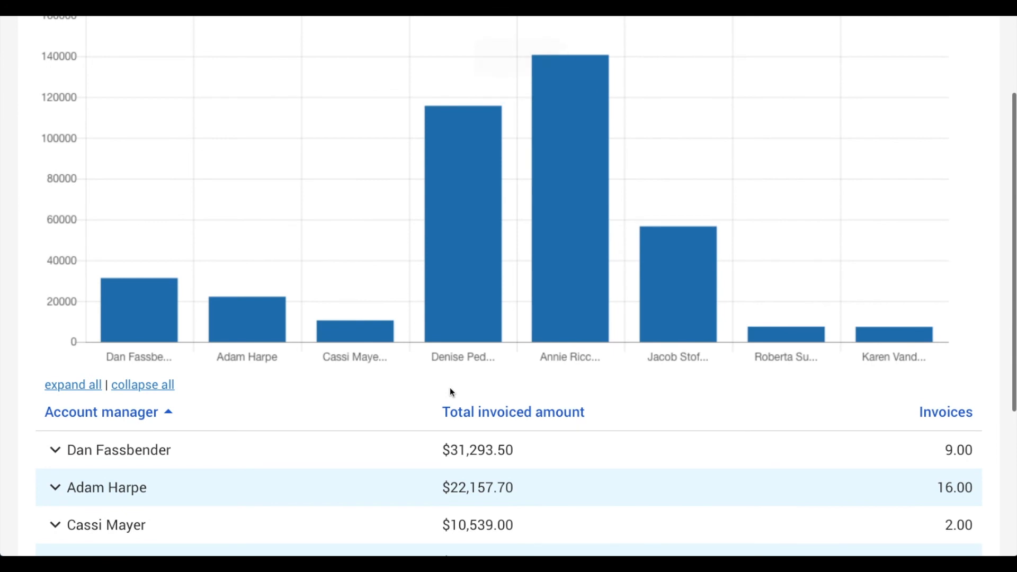
pyautogui.scroll(-1, 450, 389)
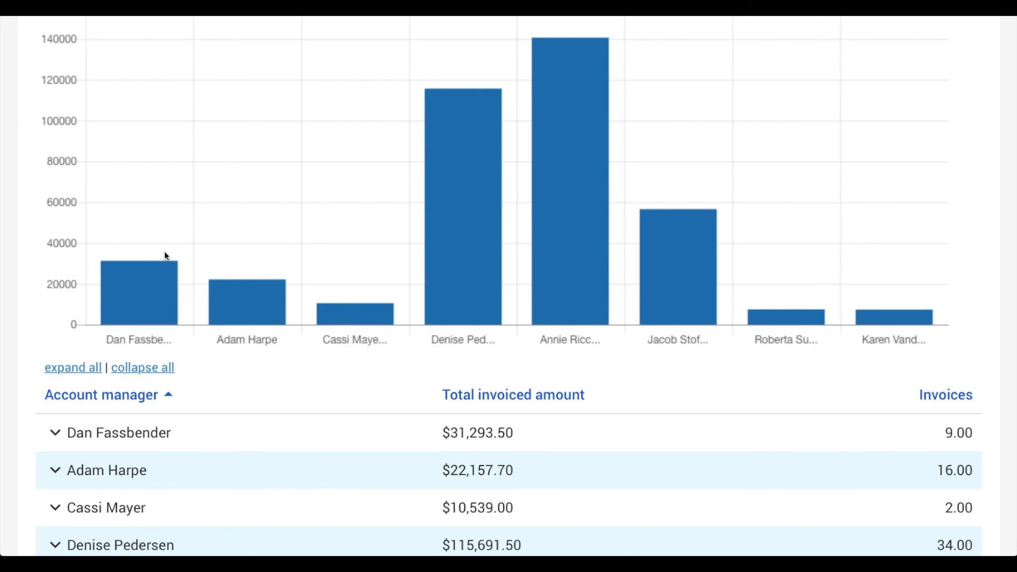
pyautogui.scroll(-3, 170, 396)
# Step: Expand and collapse the first and second managers' invoice details in the table
pyautogui.click(57, 273)
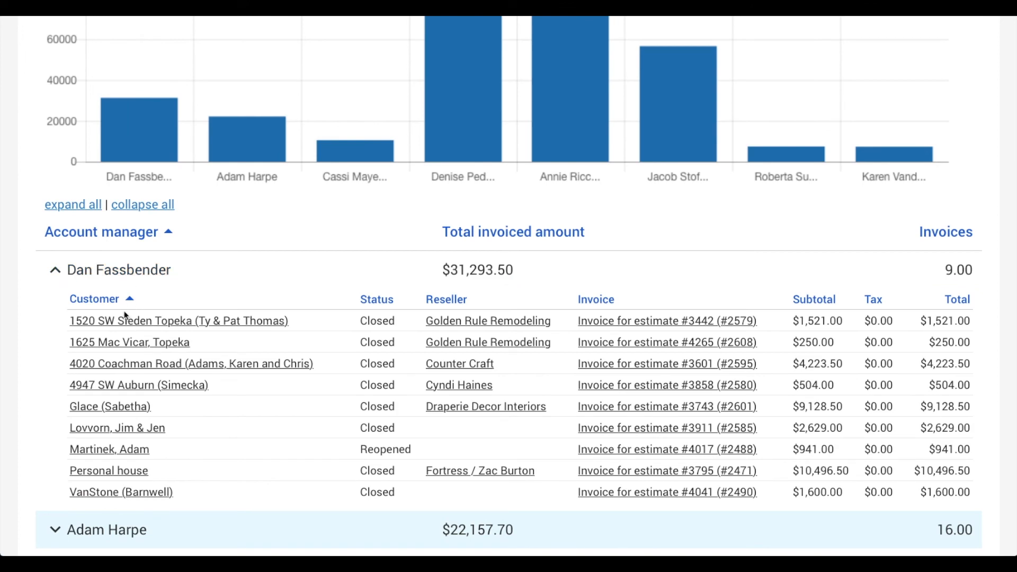
pyautogui.click(54, 271)
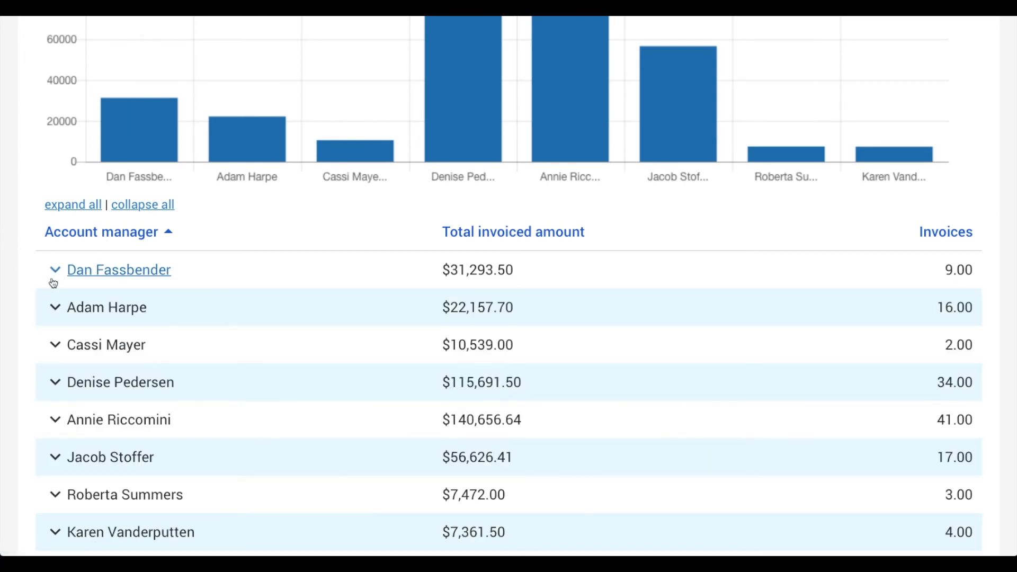
pyautogui.click(55, 307)
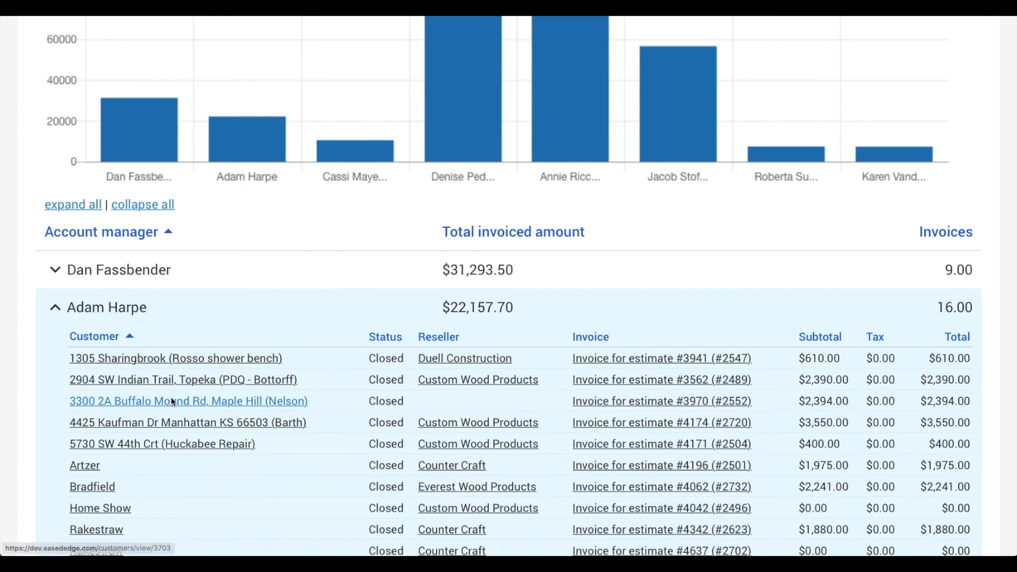
pyautogui.scroll(-2, 172, 401)
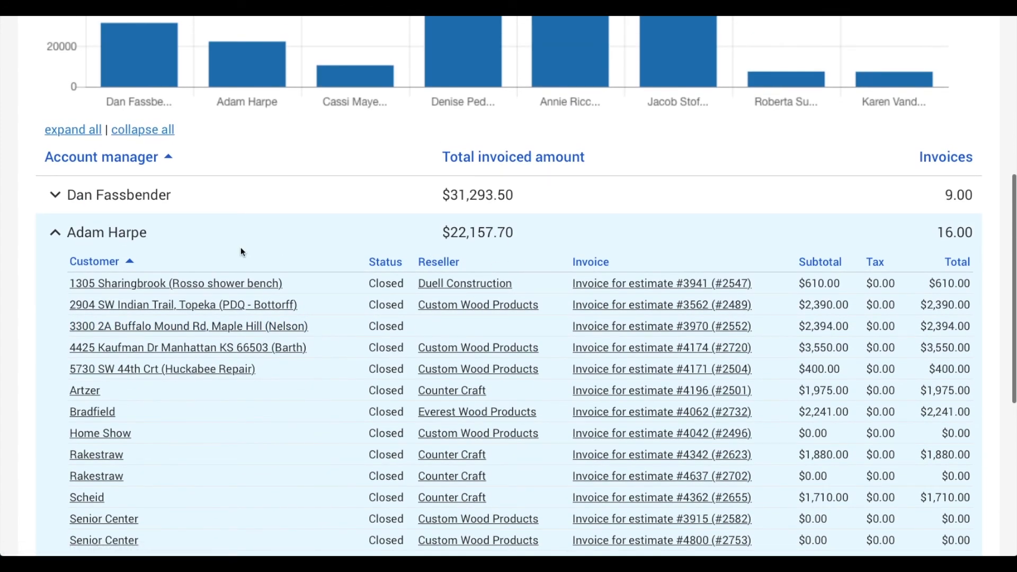
pyautogui.click(56, 233)
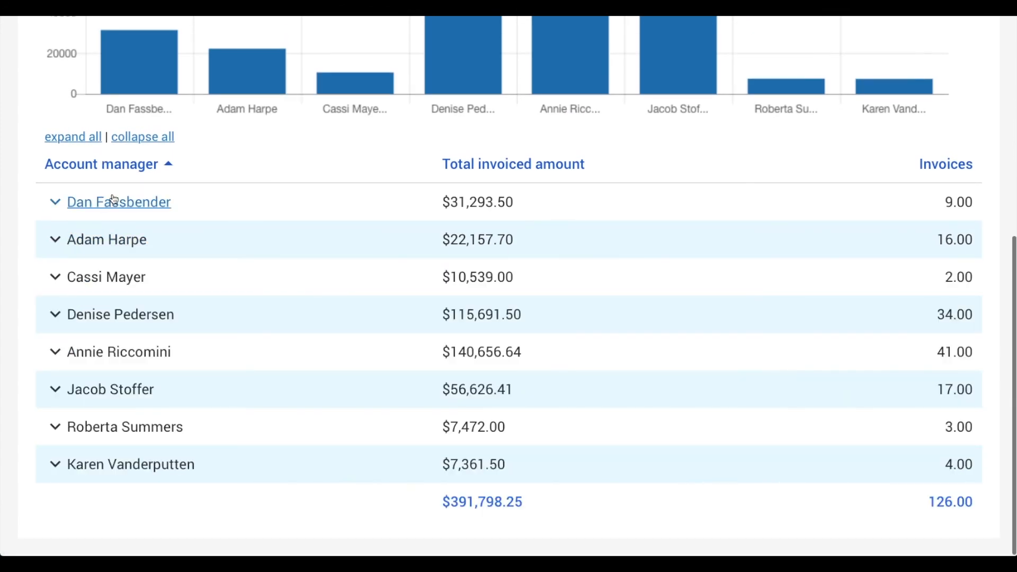
# Step: Sort managers by Total invoiced amount descending, then sort the top manager's invoices by Reseller and Subtotal
pyautogui.click(561, 164)
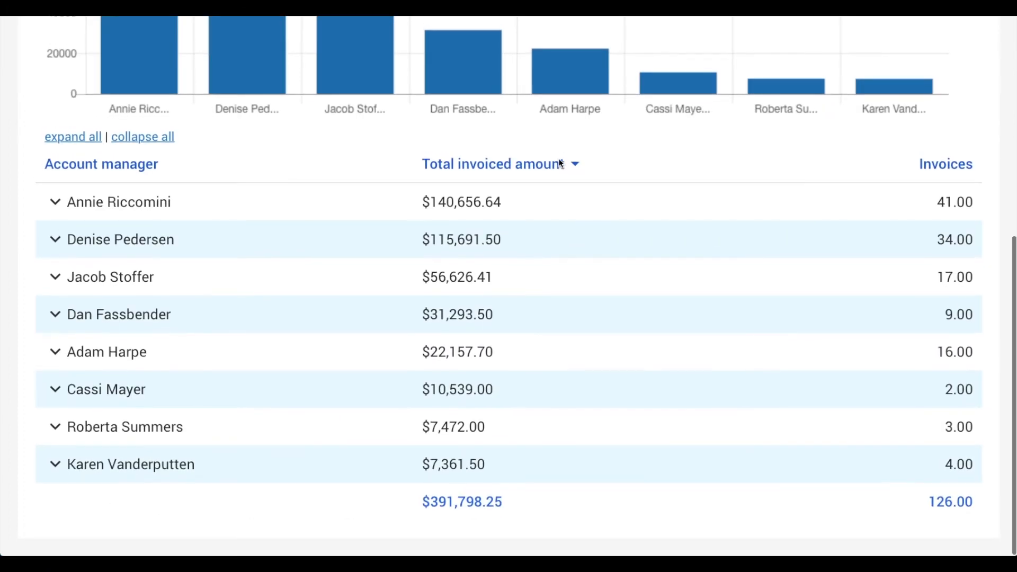
pyautogui.click(67, 197)
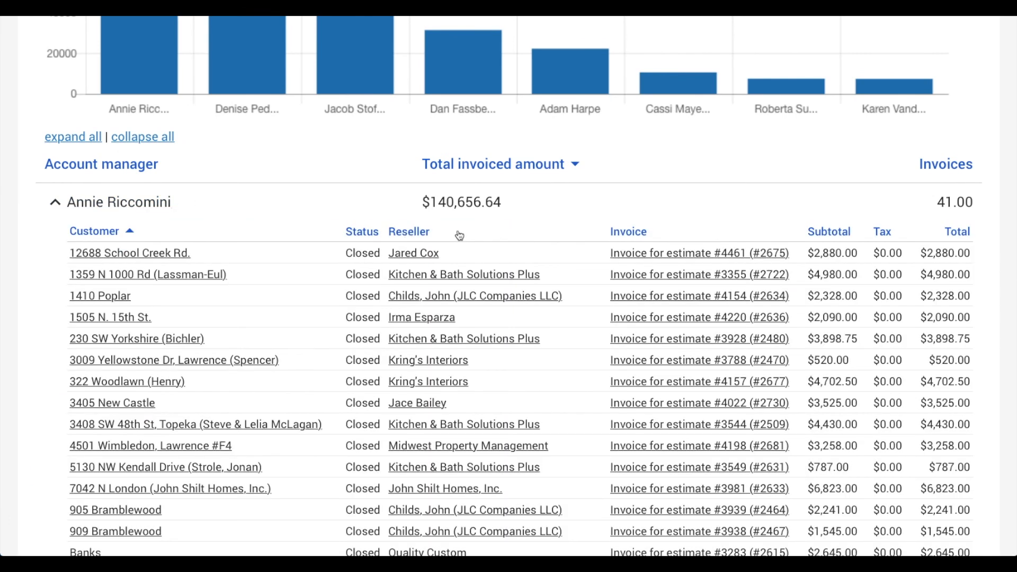
pyautogui.click(418, 235)
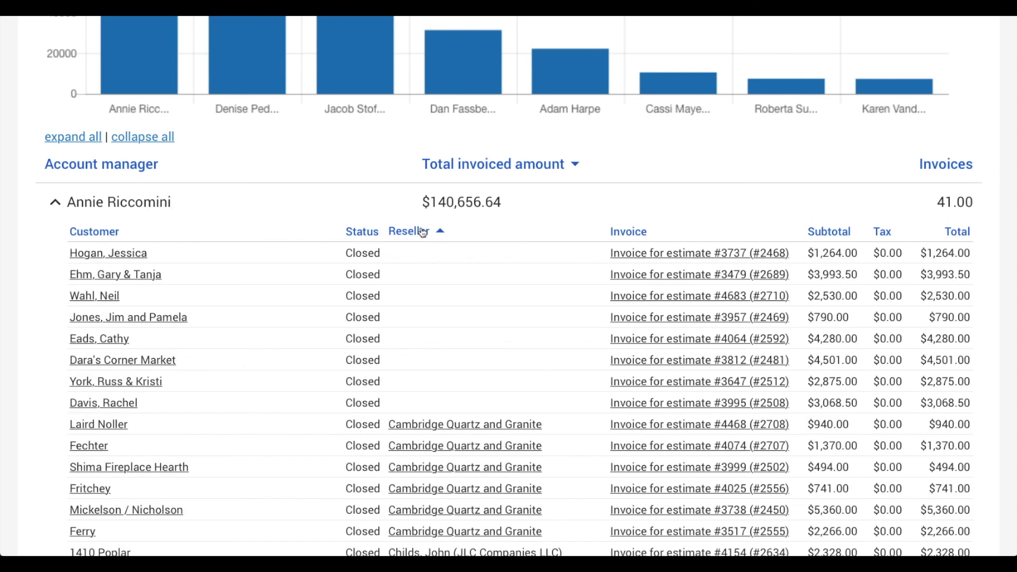
pyautogui.click(419, 234)
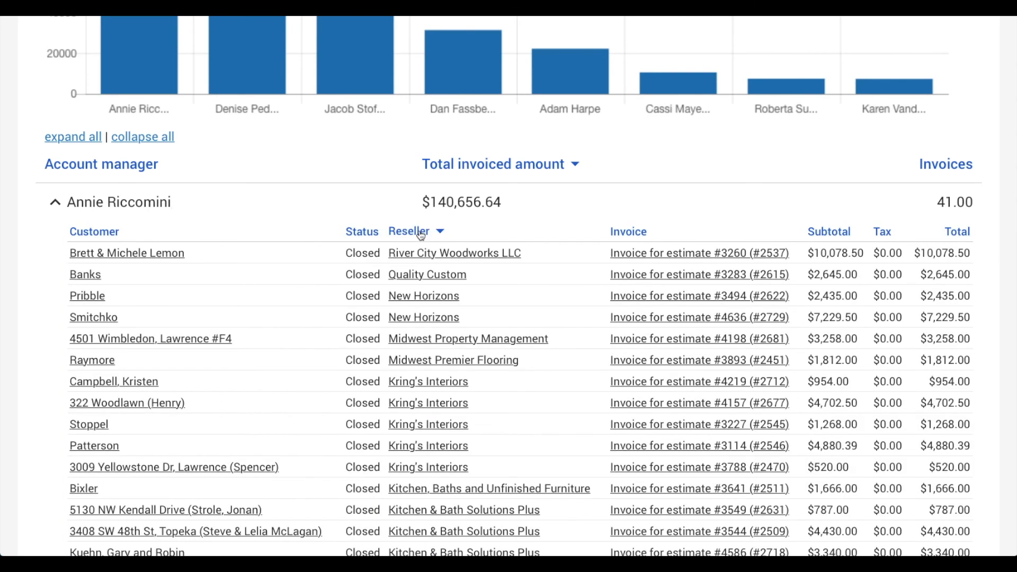
pyautogui.click(830, 234)
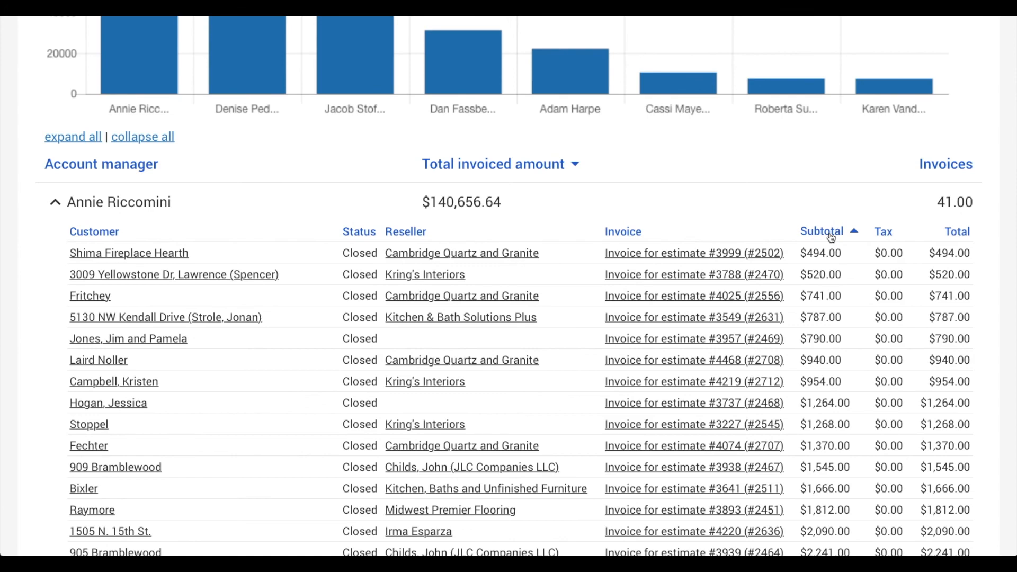
pyautogui.scroll(-6, 539, 418)
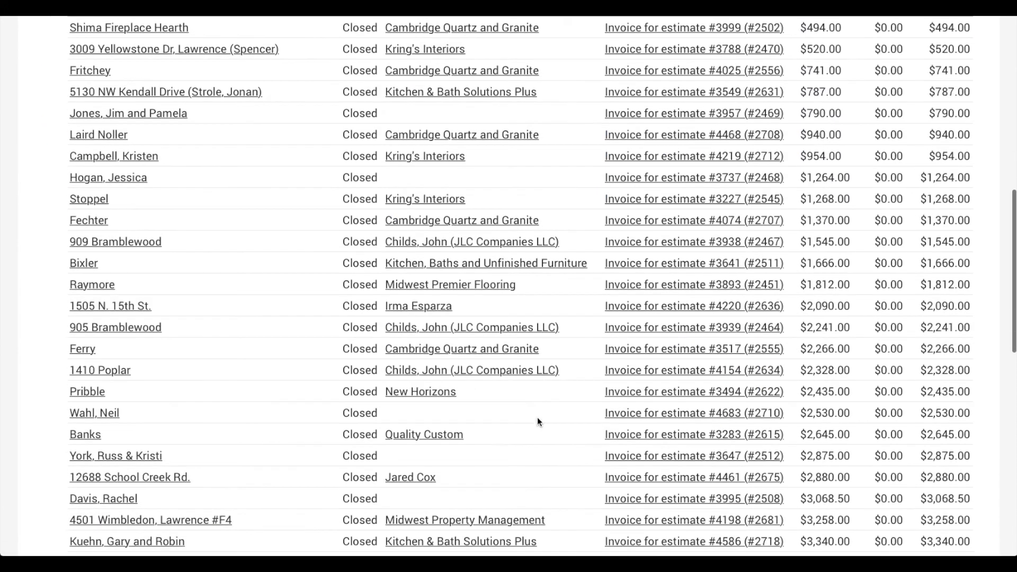
pyautogui.scroll(2, 539, 421)
pyautogui.scroll(5, 538, 421)
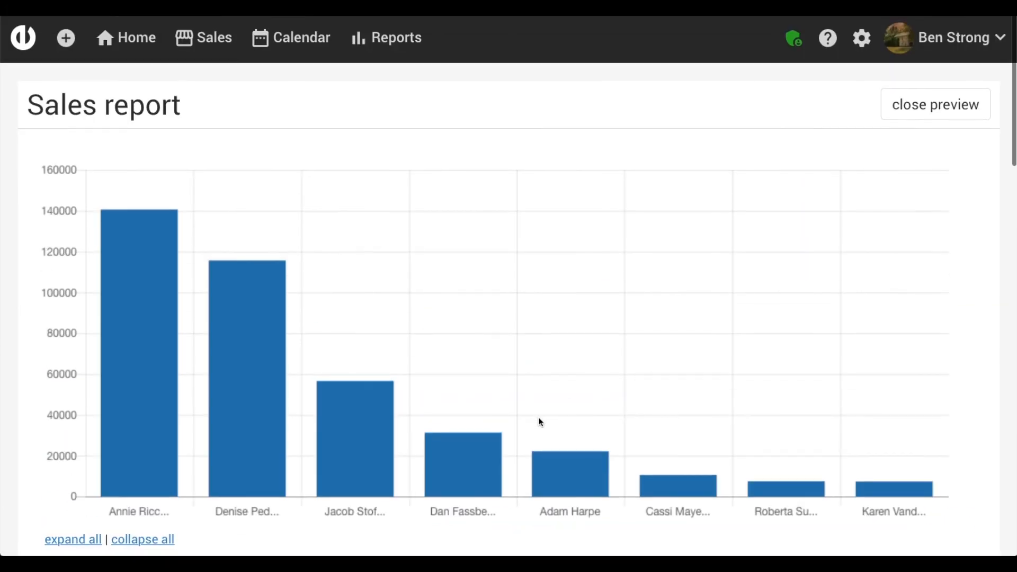
# Step: Close the preview and change Group by from Account manager to Reseller
pyautogui.click(953, 104)
pyautogui.scroll(-7, 657, 294)
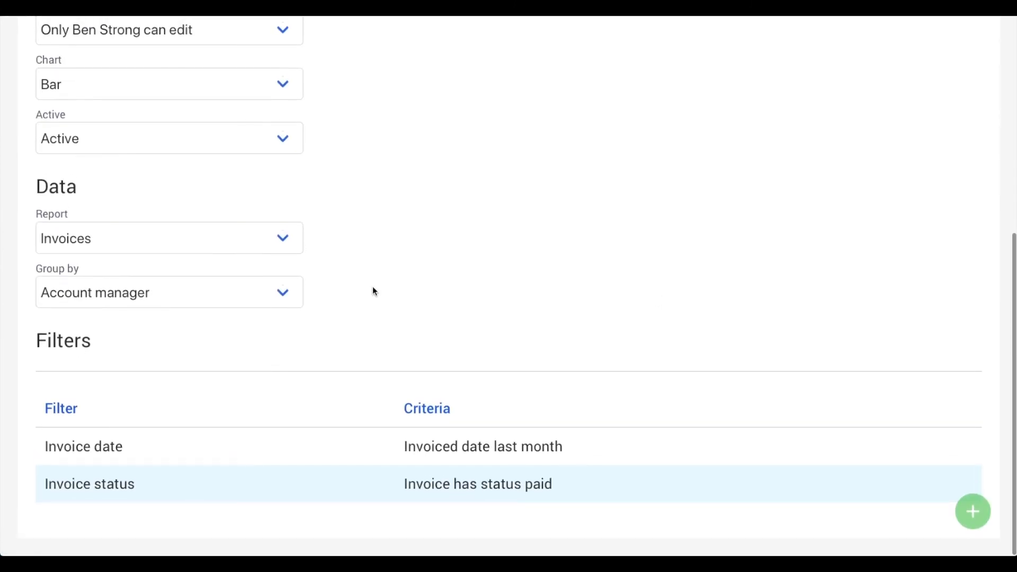
pyautogui.click(267, 289)
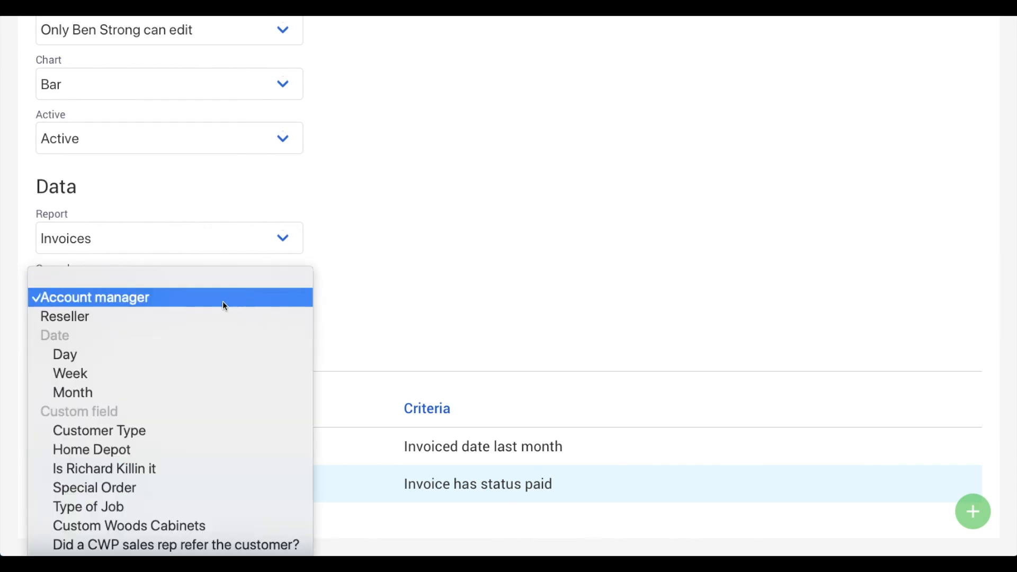
pyautogui.click(209, 316)
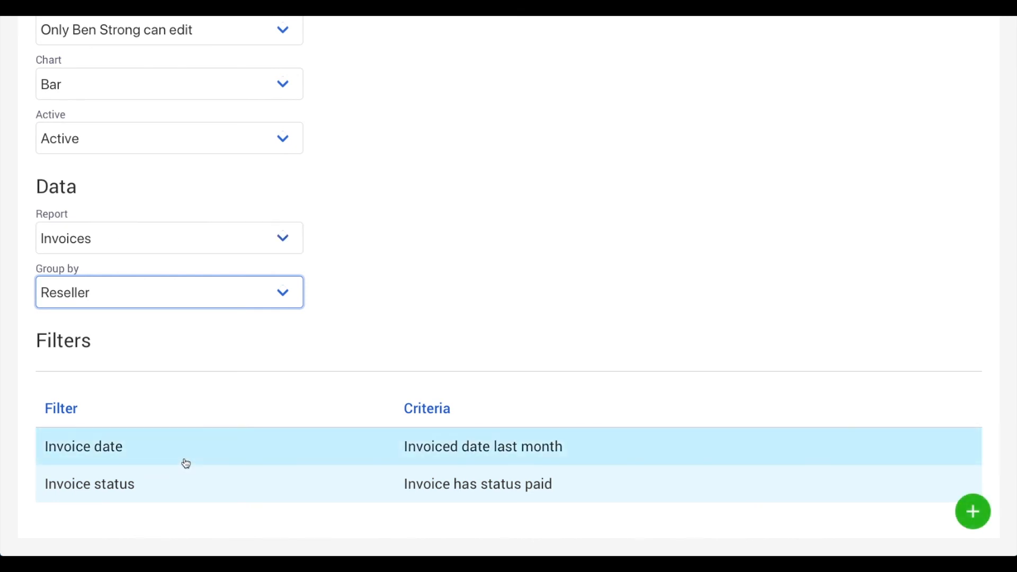
pyautogui.scroll(8, 201, 291)
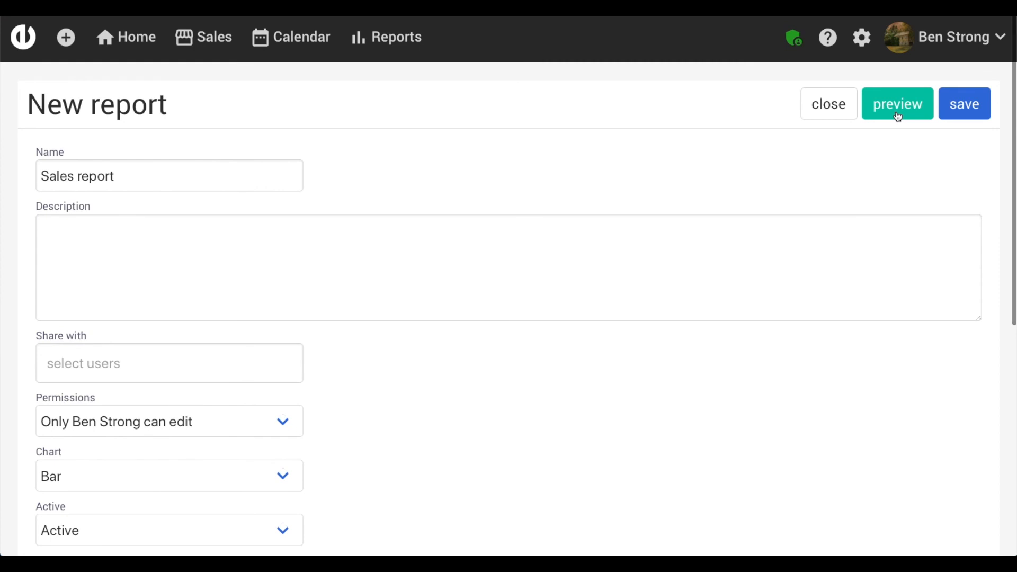
pyautogui.click(899, 104)
pyautogui.moveTo(702, 389)
pyautogui.scroll(-1, 703, 388)
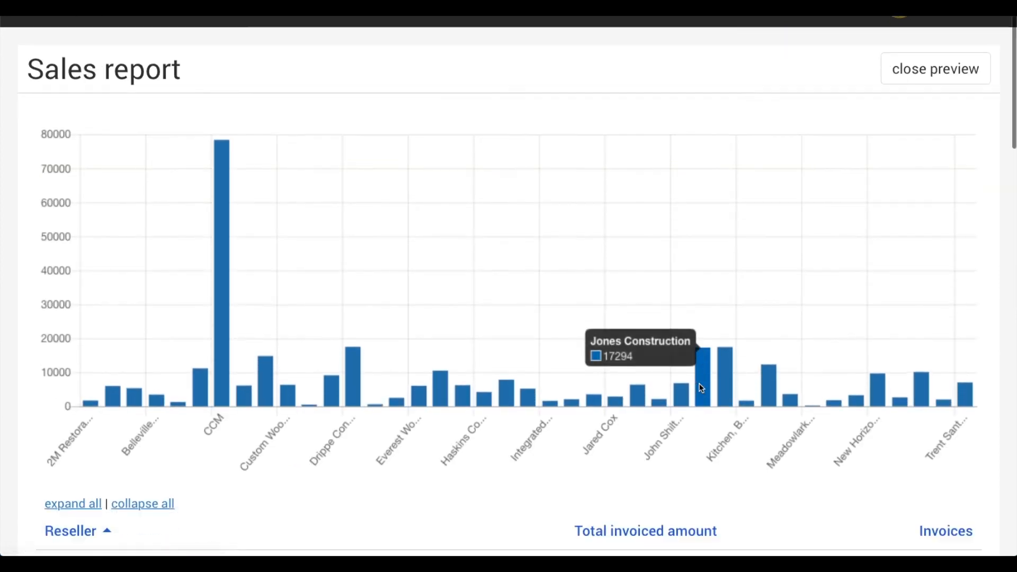
pyautogui.scroll(-4, 702, 388)
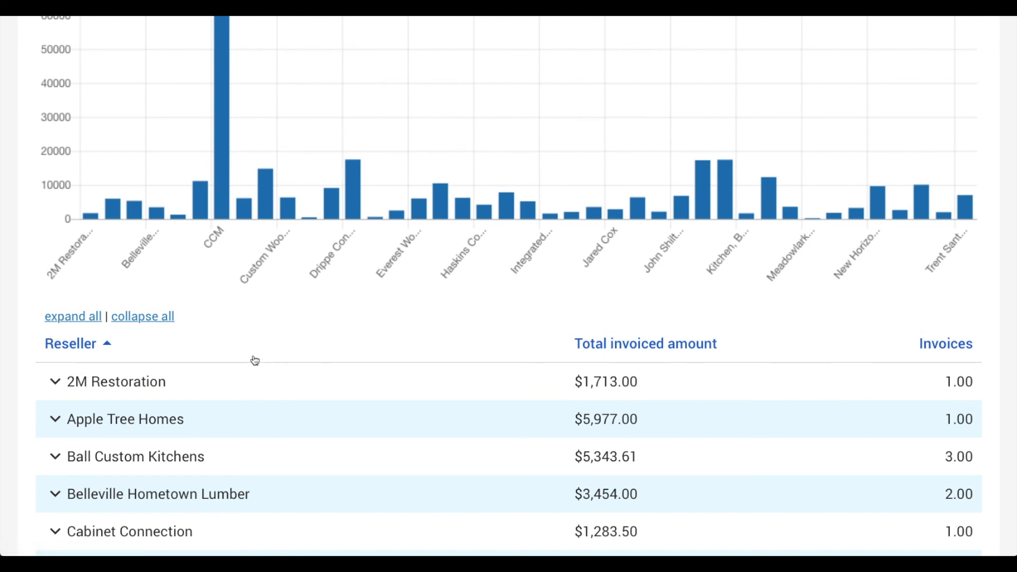
pyautogui.scroll(4, 255, 361)
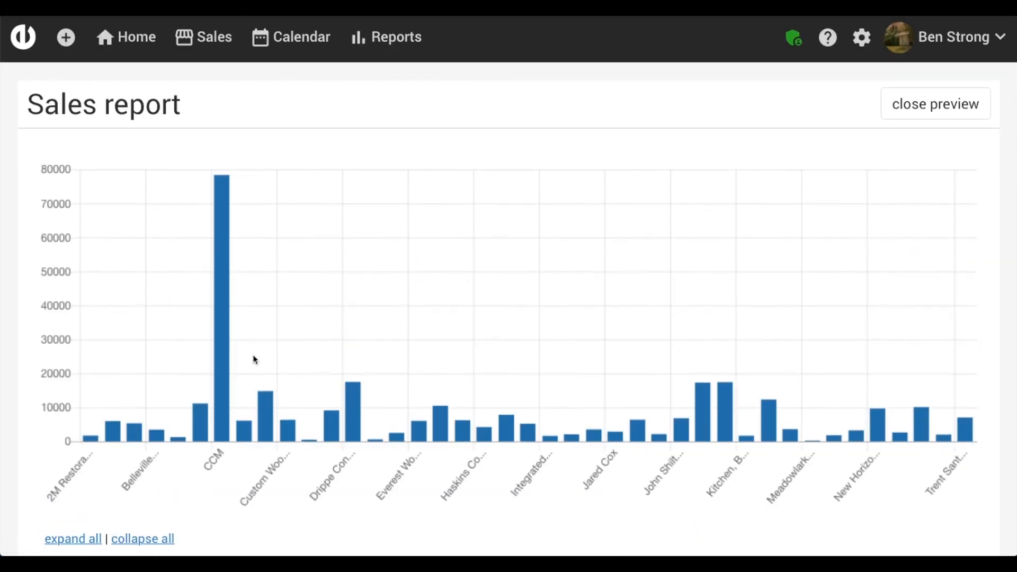
pyautogui.scroll(-1, 253, 354)
pyautogui.scroll(-2, 255, 360)
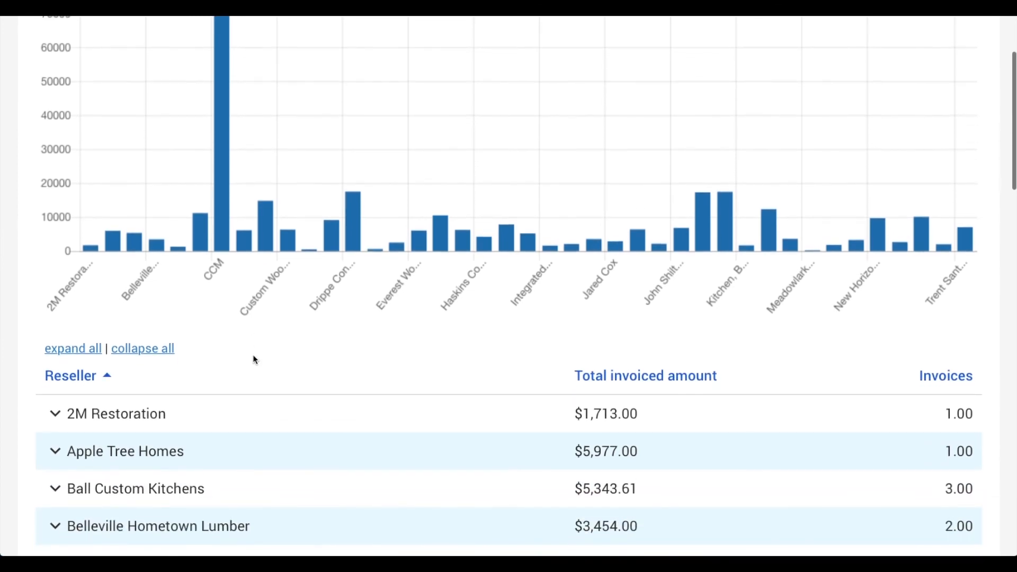
pyautogui.scroll(4, 255, 360)
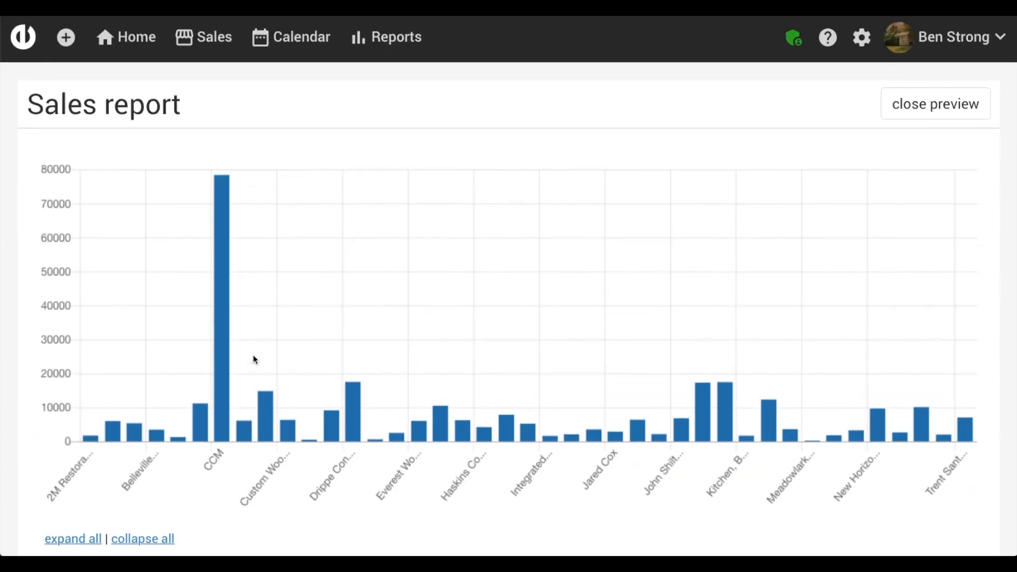
pyautogui.click(948, 108)
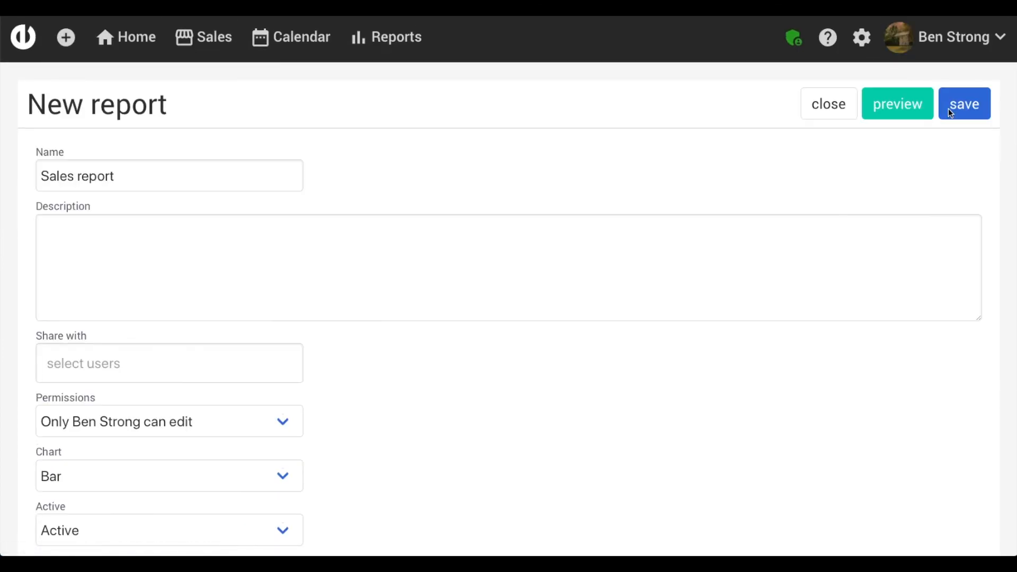